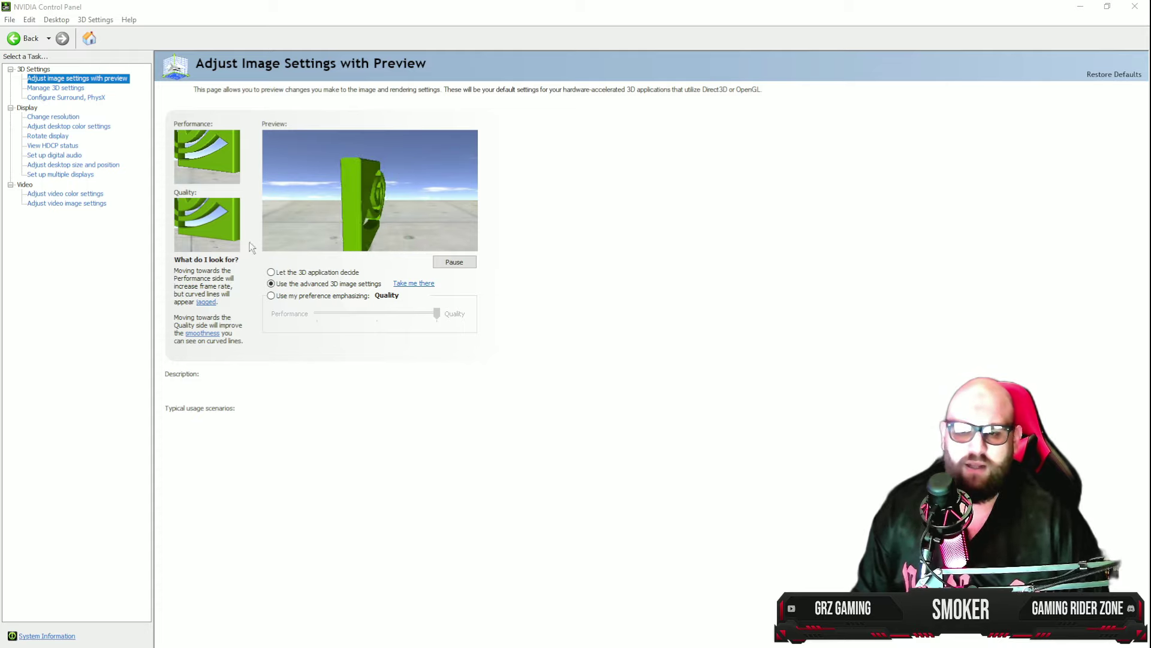
# - Review the global and per-program options under Manage 3D settings, and minimize the NVIDIA Control Panel
pyautogui.moveTo(293, 273)
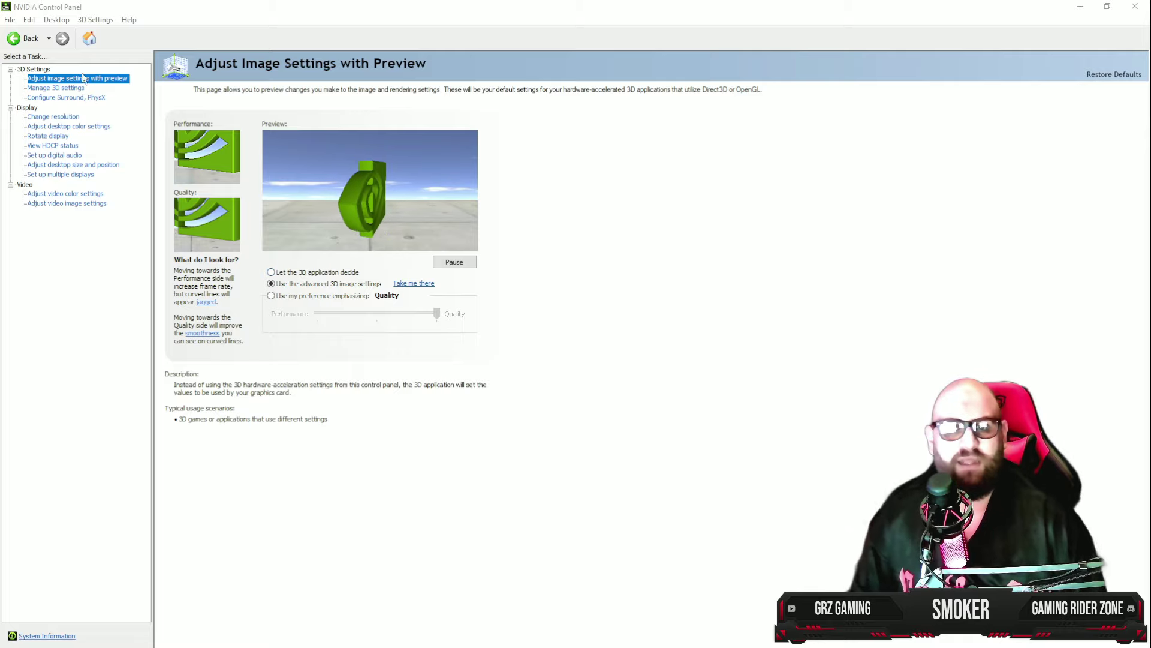
pyautogui.click(67, 89)
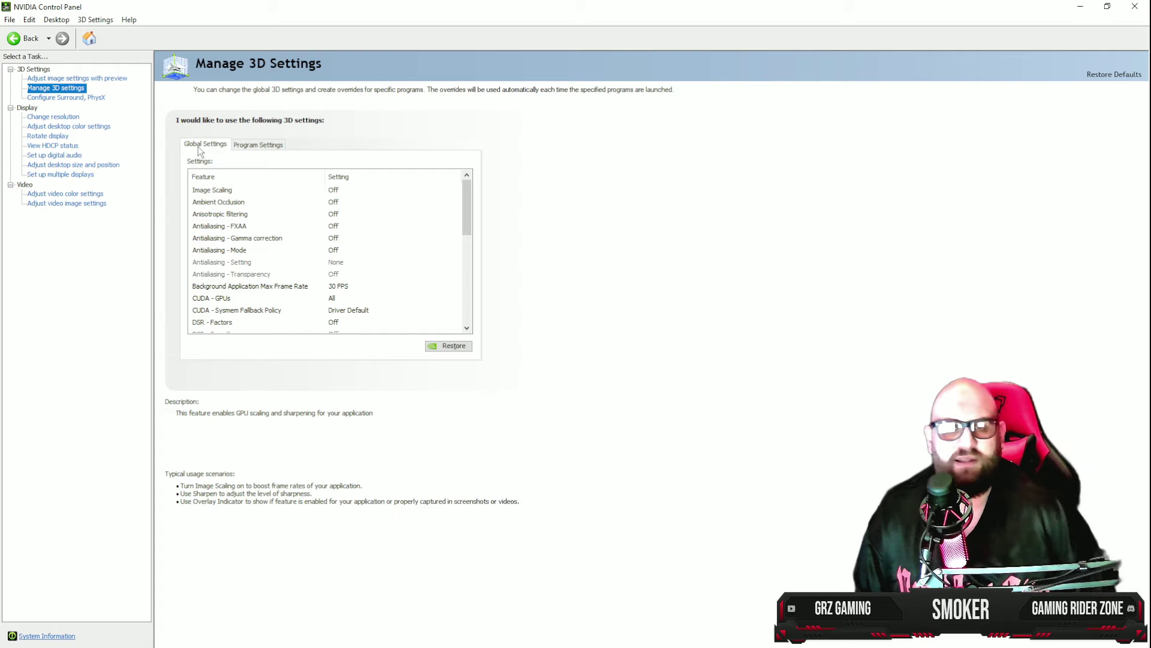
pyautogui.click(258, 145)
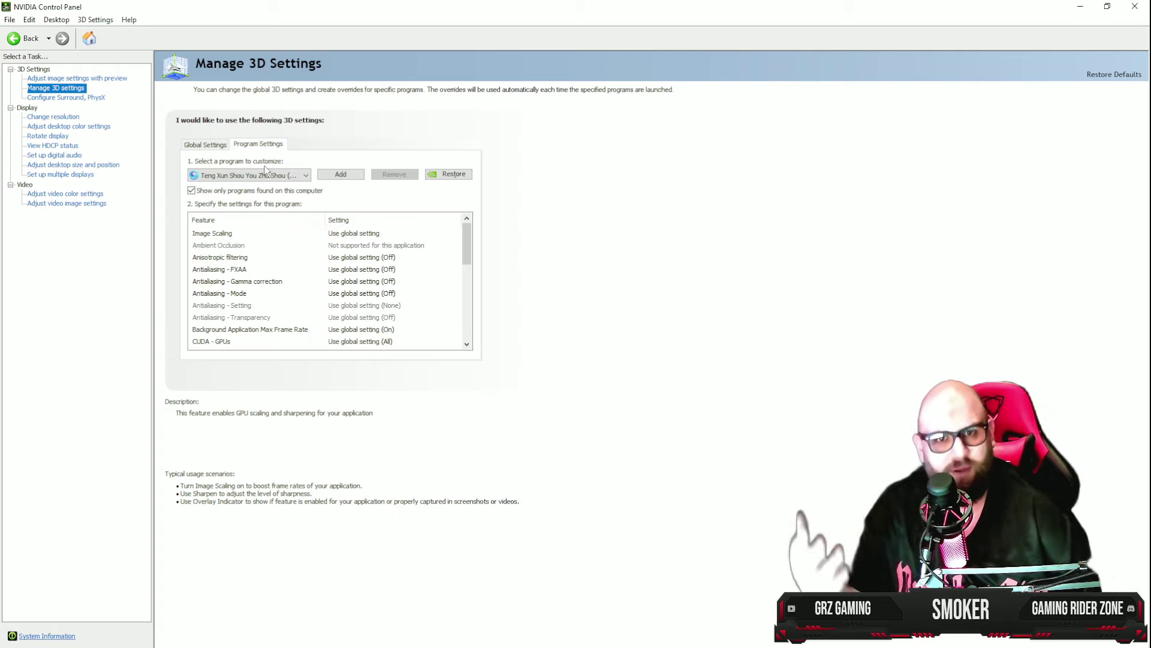
pyautogui.click(211, 146)
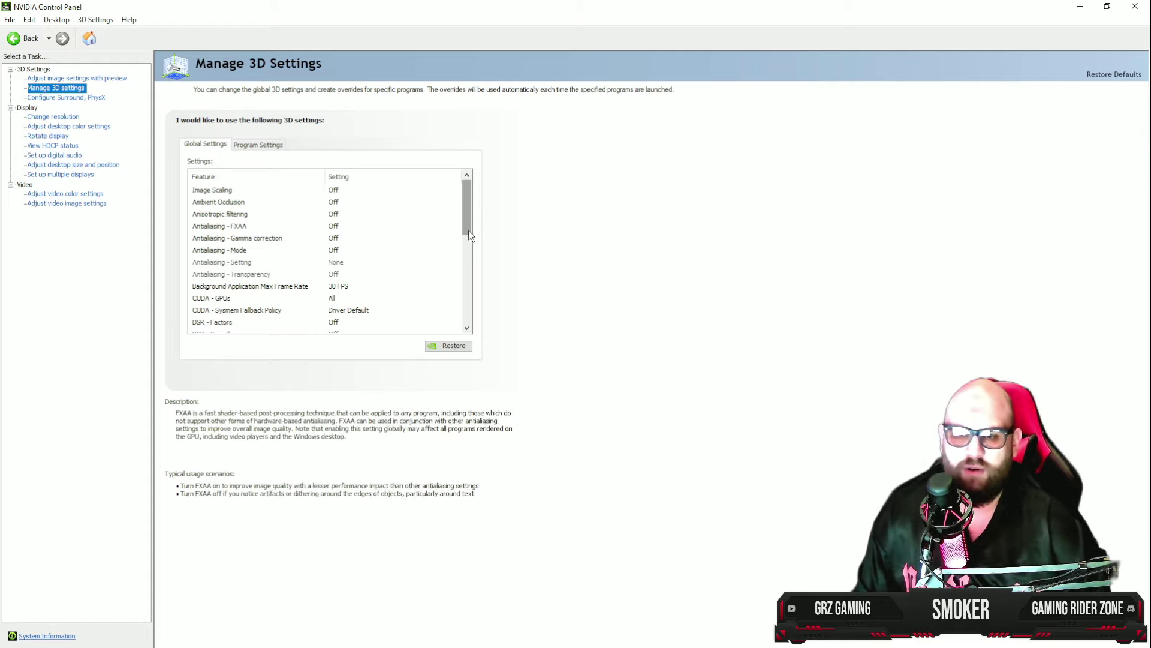
pyautogui.scroll(-4, 456, 251)
pyautogui.scroll(4, 438, 252)
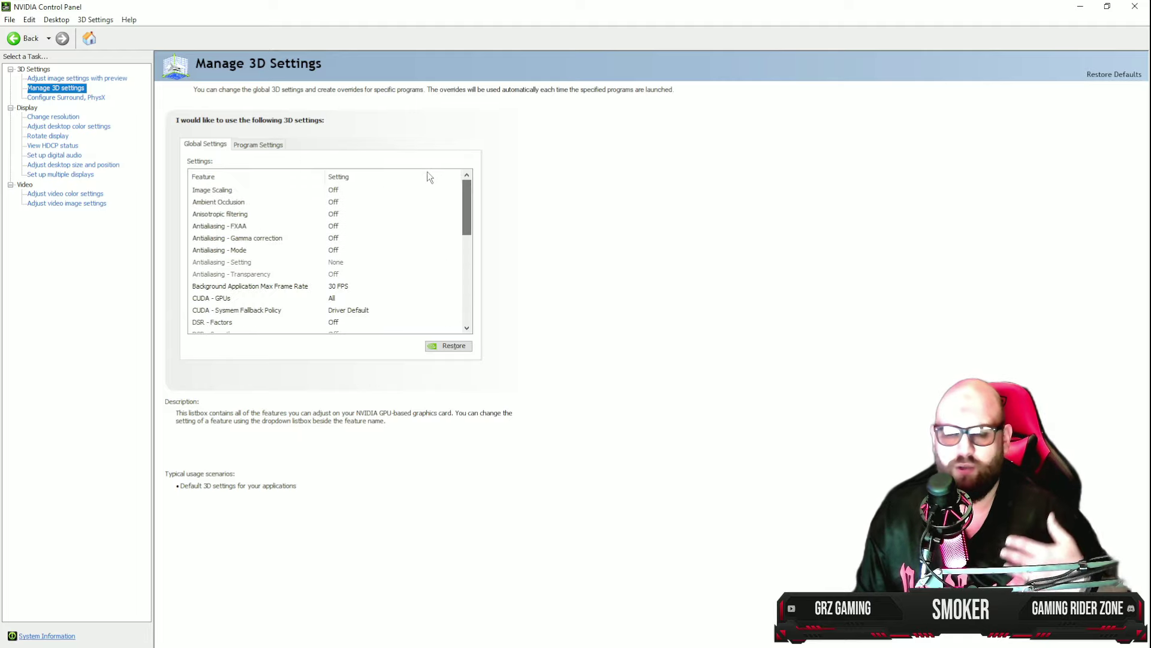
pyautogui.click(1080, 7)
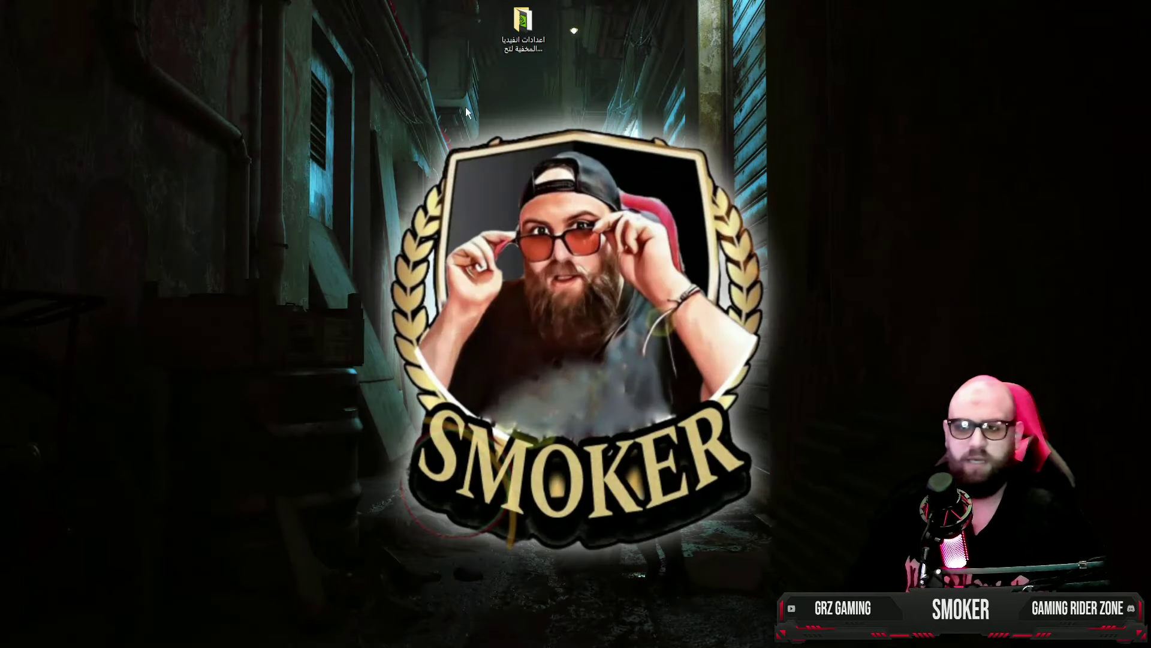
# - Launch nvidiaProfileInspector.exe from the NVIDIA settings folder on the desktop and allow it to make changes to the device
pyautogui.doubleClick(523, 30)
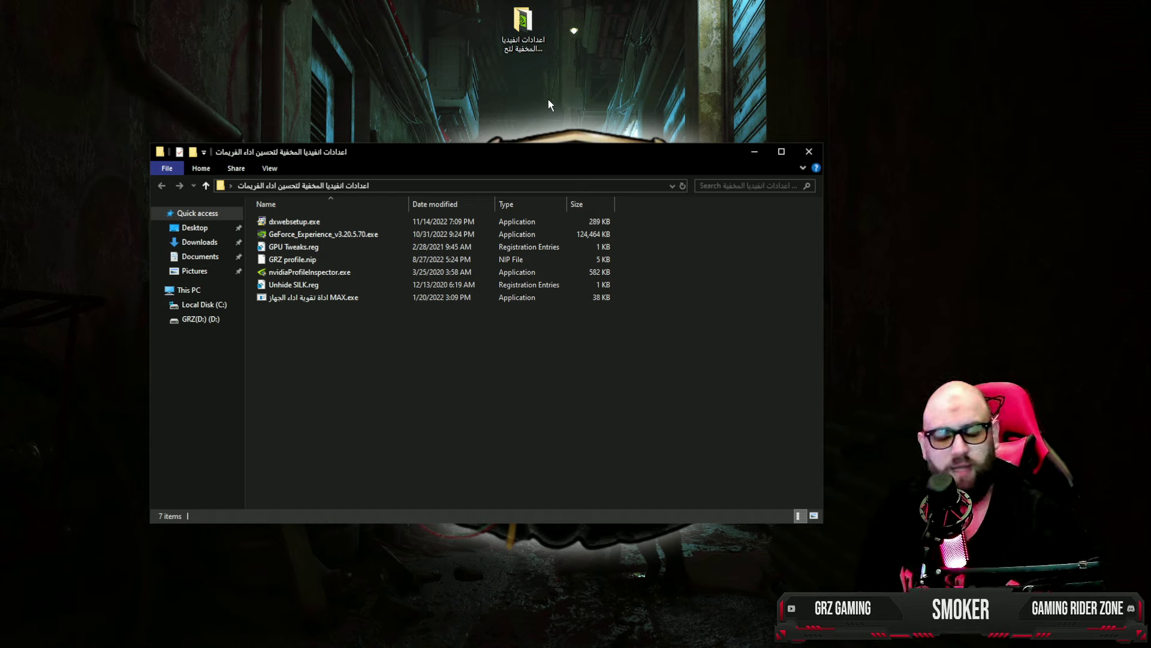
pyautogui.doubleClick(311, 277)
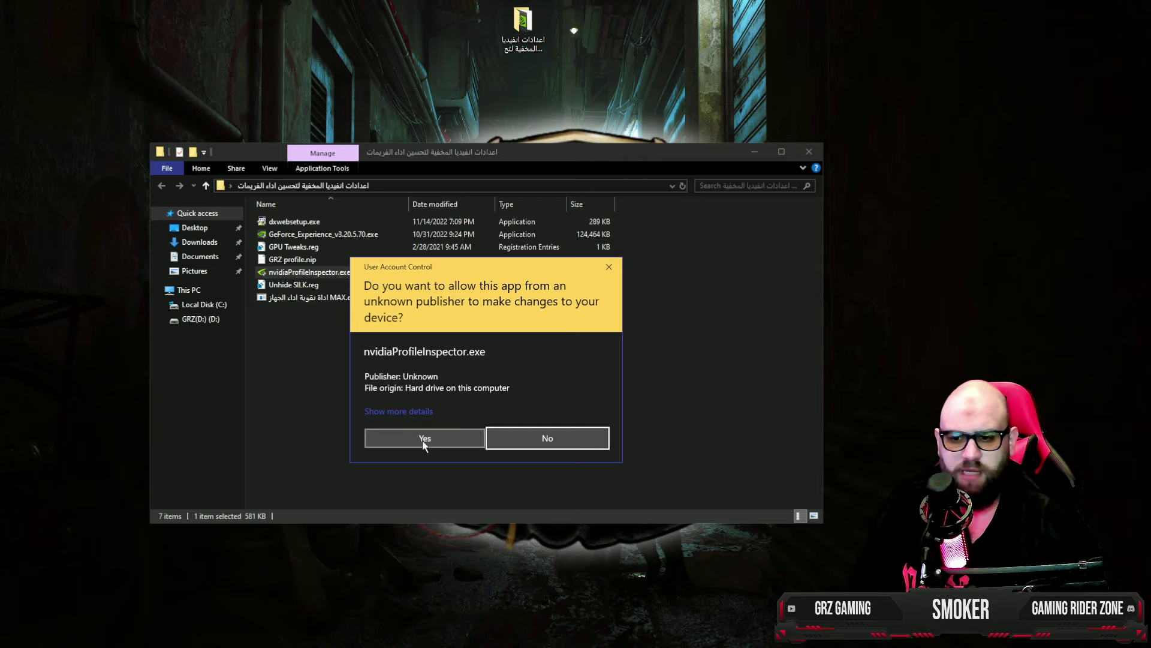
pyautogui.click(422, 442)
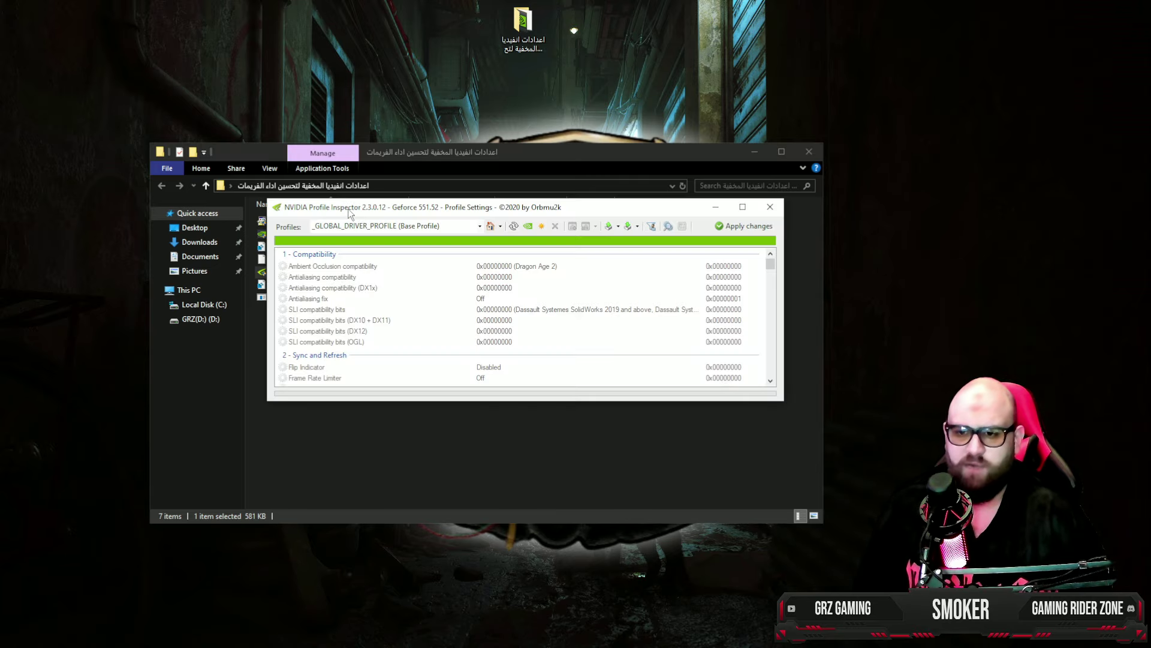
# - Arrange the folder and NVIDIA Profile Inspector windows side by side and import GRZ profile.nip into the inspector
pyautogui.moveTo(349, 213); pyautogui.dragTo(468, 319)
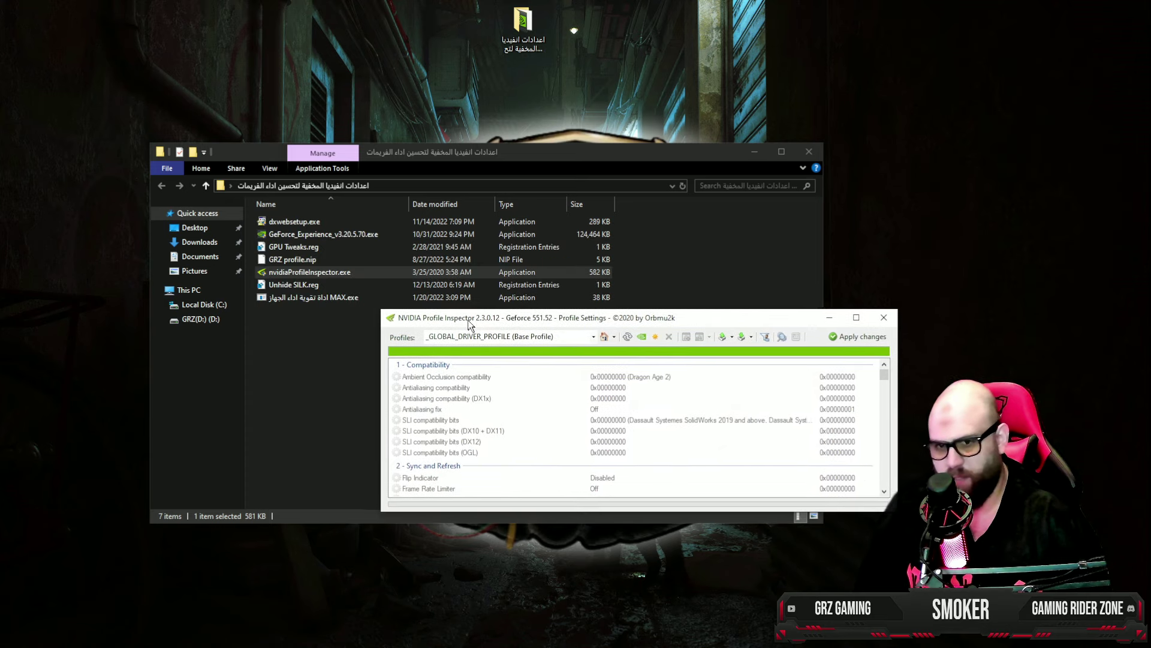
pyautogui.click(205, 334)
pyautogui.click(285, 261)
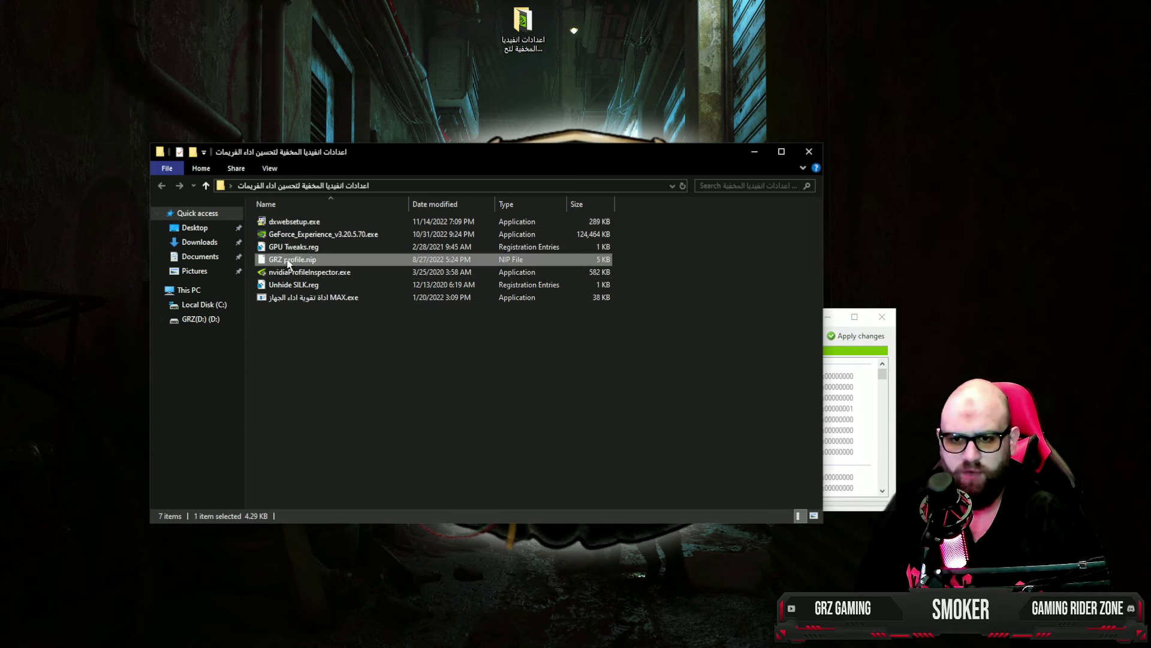
pyautogui.moveTo(494, 157); pyautogui.dragTo(314, 63)
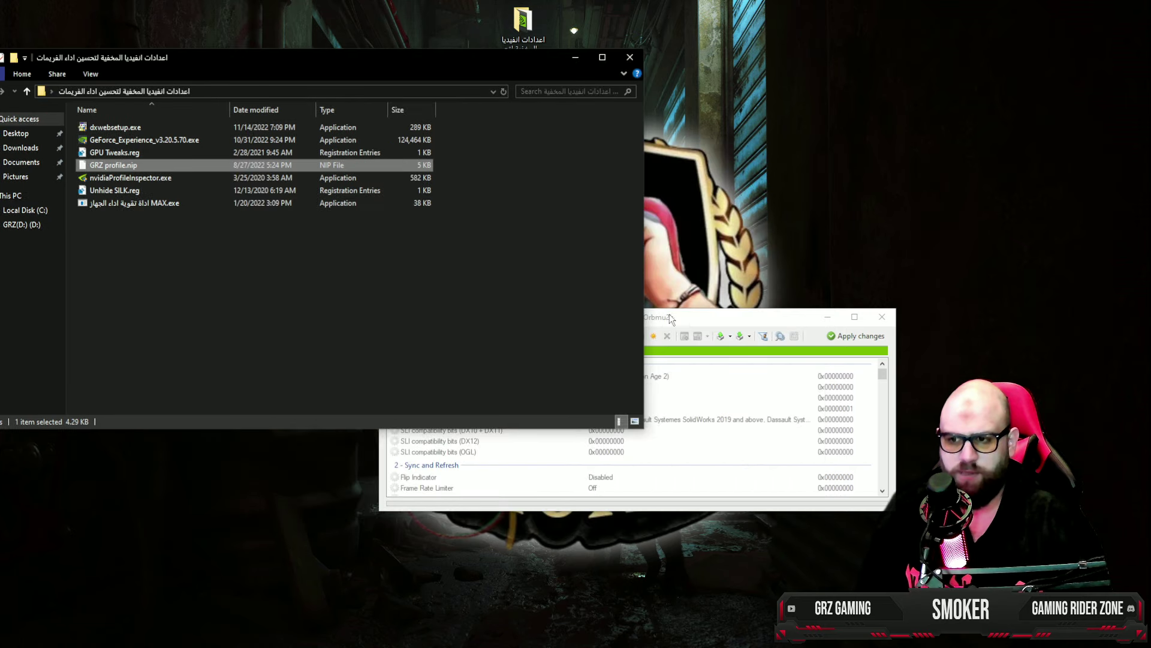
pyautogui.moveTo(670, 318); pyautogui.dragTo(723, 214)
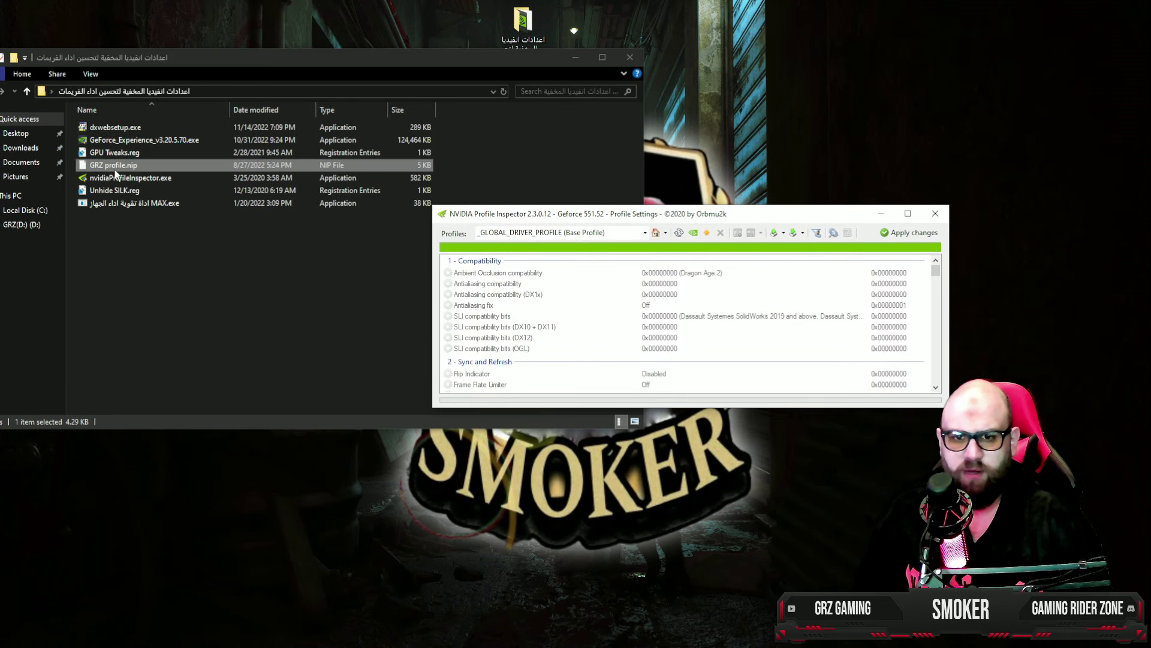
pyautogui.moveTo(120, 171); pyautogui.dragTo(533, 320)
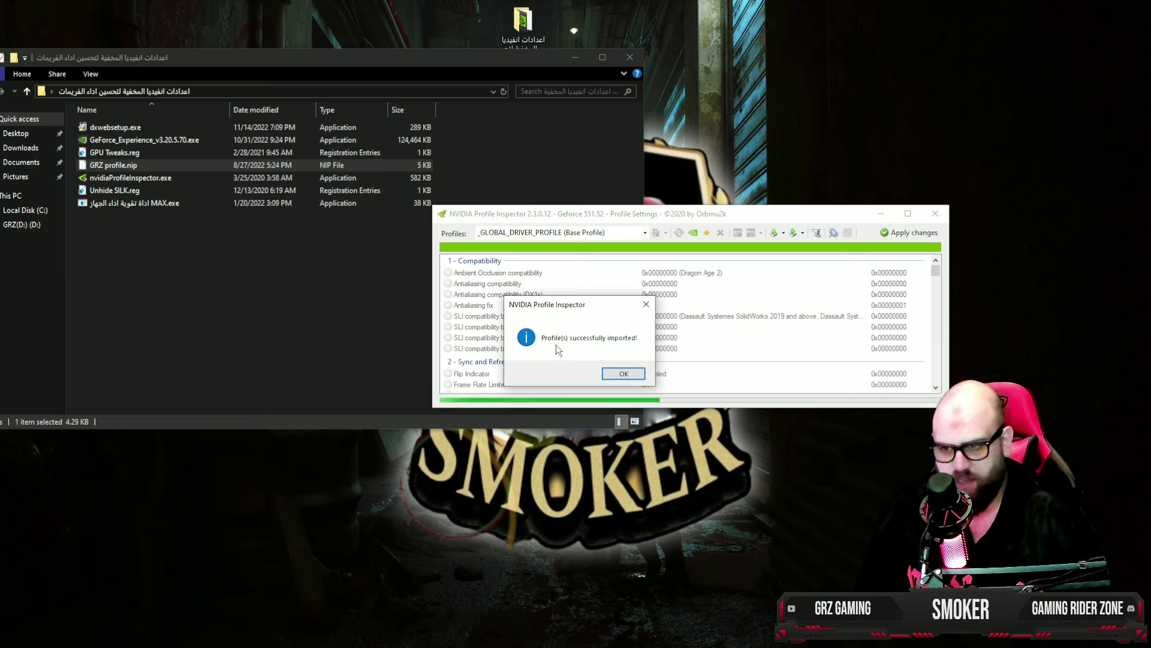
pyautogui.click(621, 374)
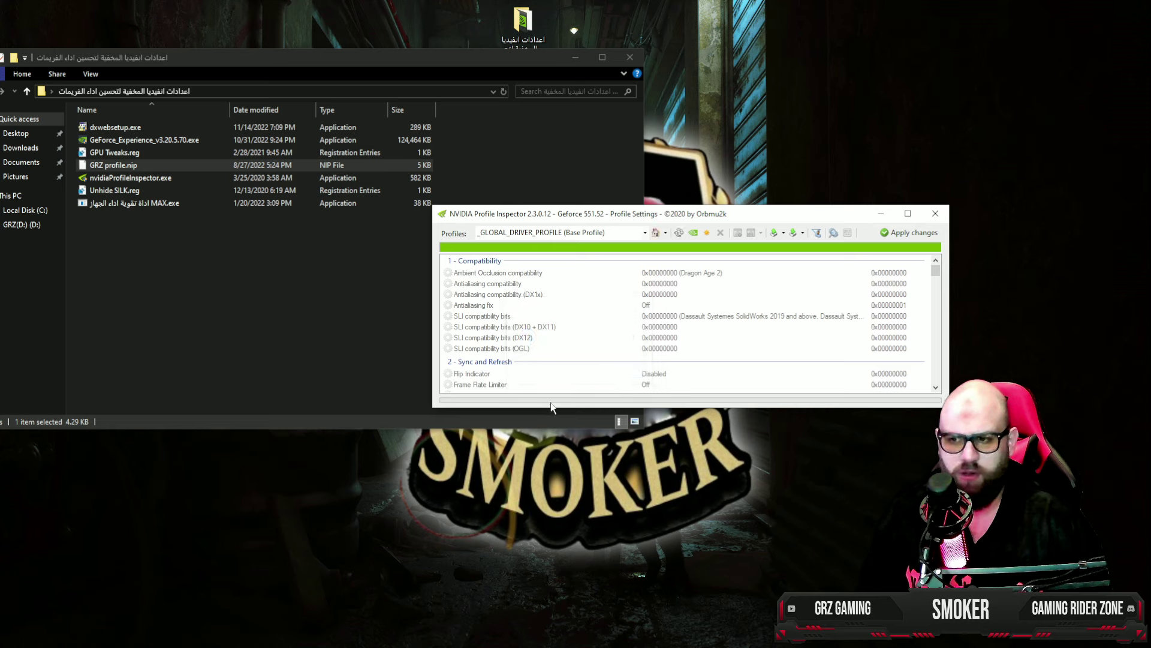
# - Apply the changes in NVIDIA Profile Inspector and close it
pyautogui.click(907, 239)
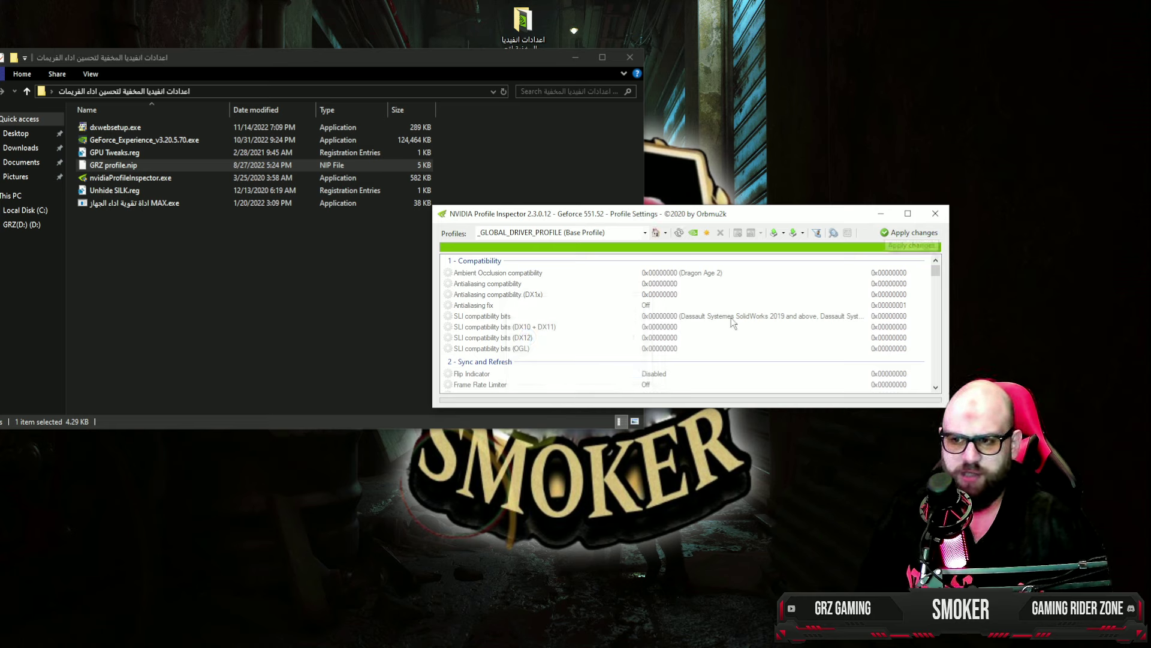
pyautogui.click(906, 239)
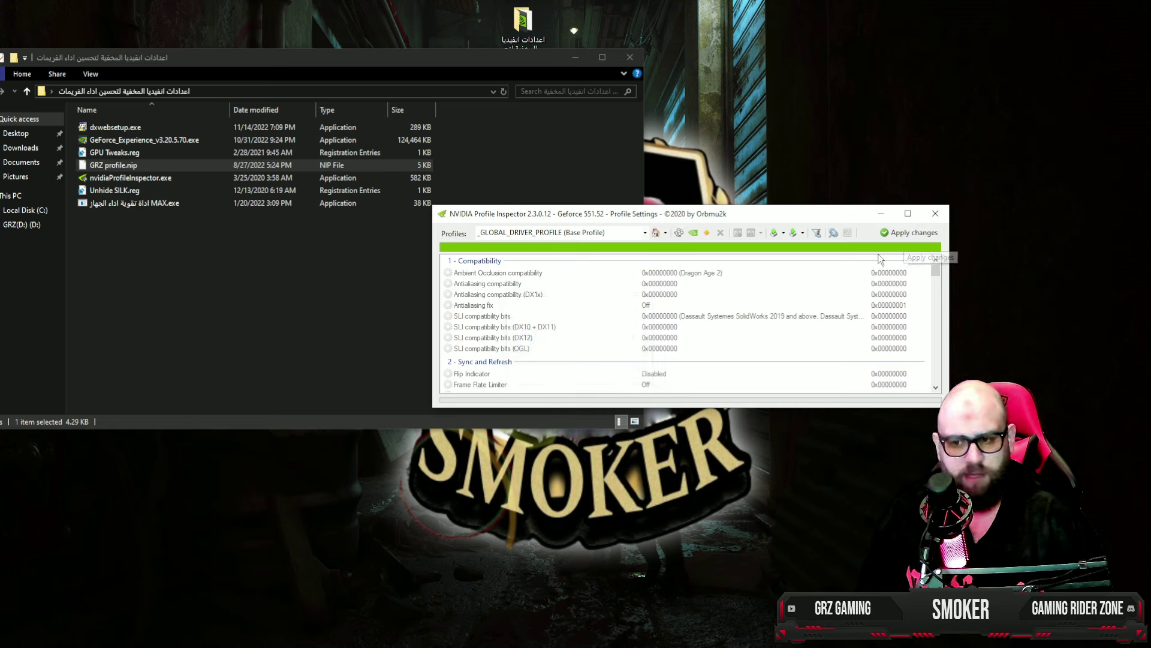
pyautogui.click(936, 213)
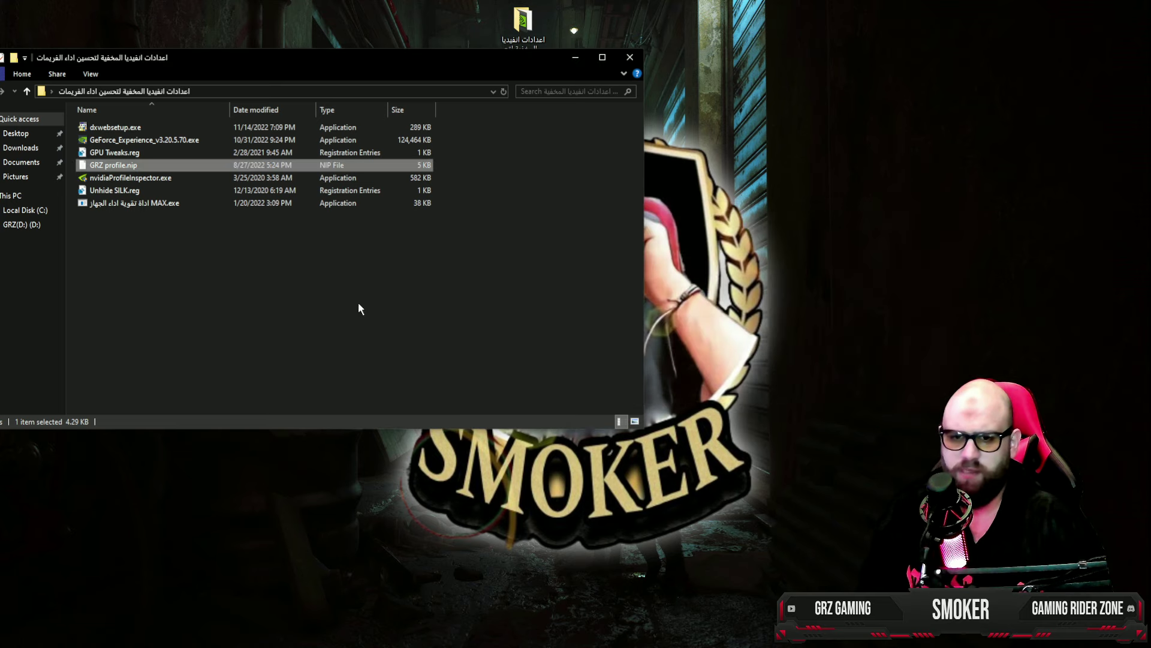
# - Launch the MSI mode utility from the MAX.exe performance tool in the NVIDIA settings folder
pyautogui.click(142, 207)
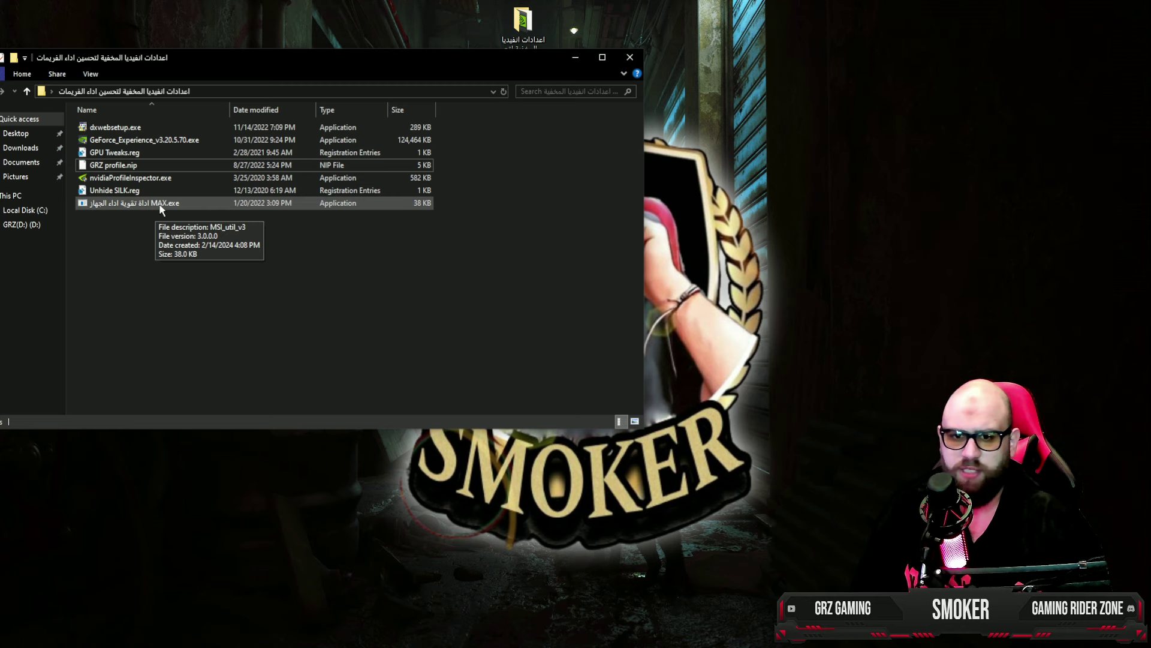
pyautogui.rightClick(129, 203)
pyautogui.click(169, 226)
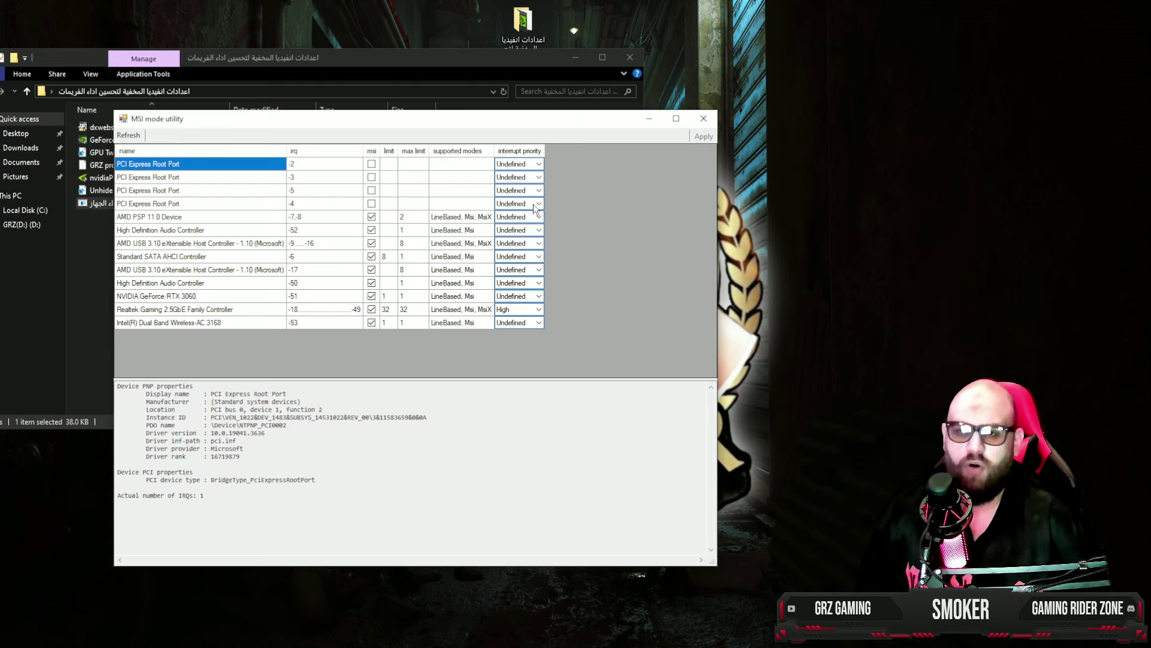
# - Set the interrupt priority of all four PCI Express Root Port entries to High
pyautogui.click(537, 166)
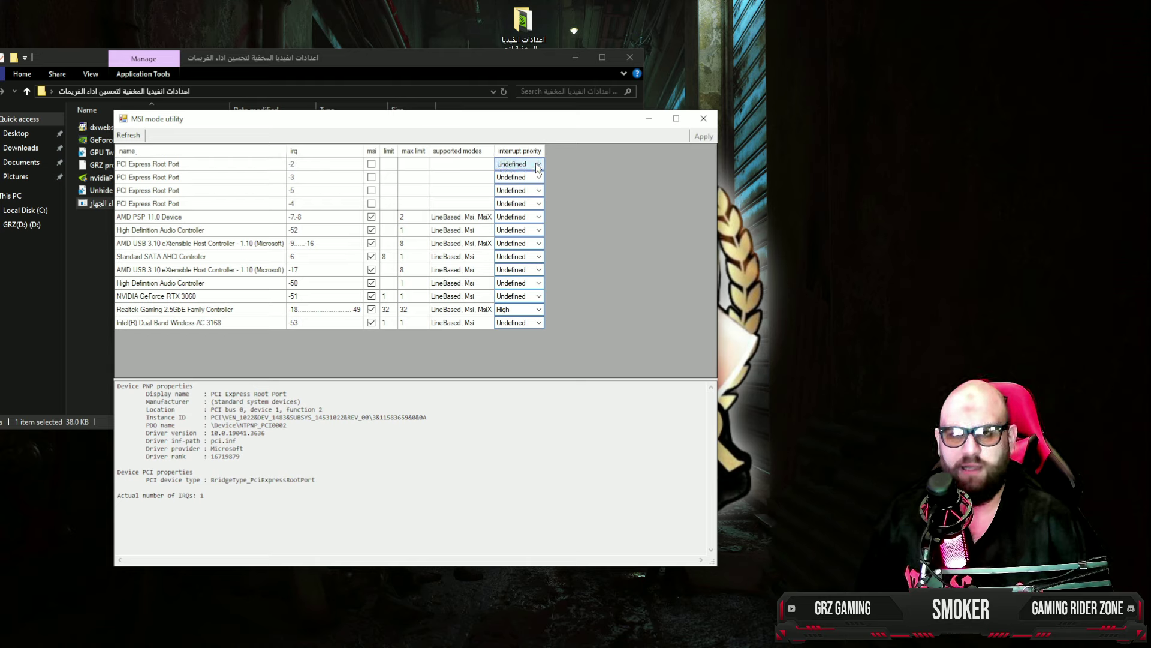
pyautogui.click(538, 165)
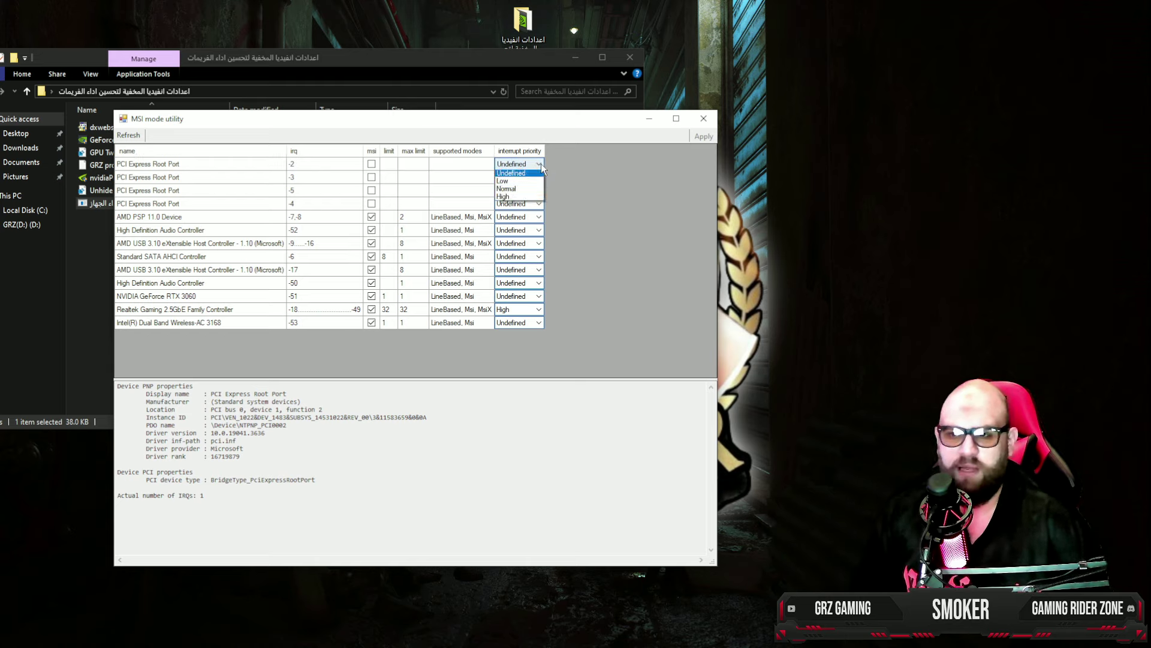
pyautogui.click(511, 199)
pyautogui.click(538, 177)
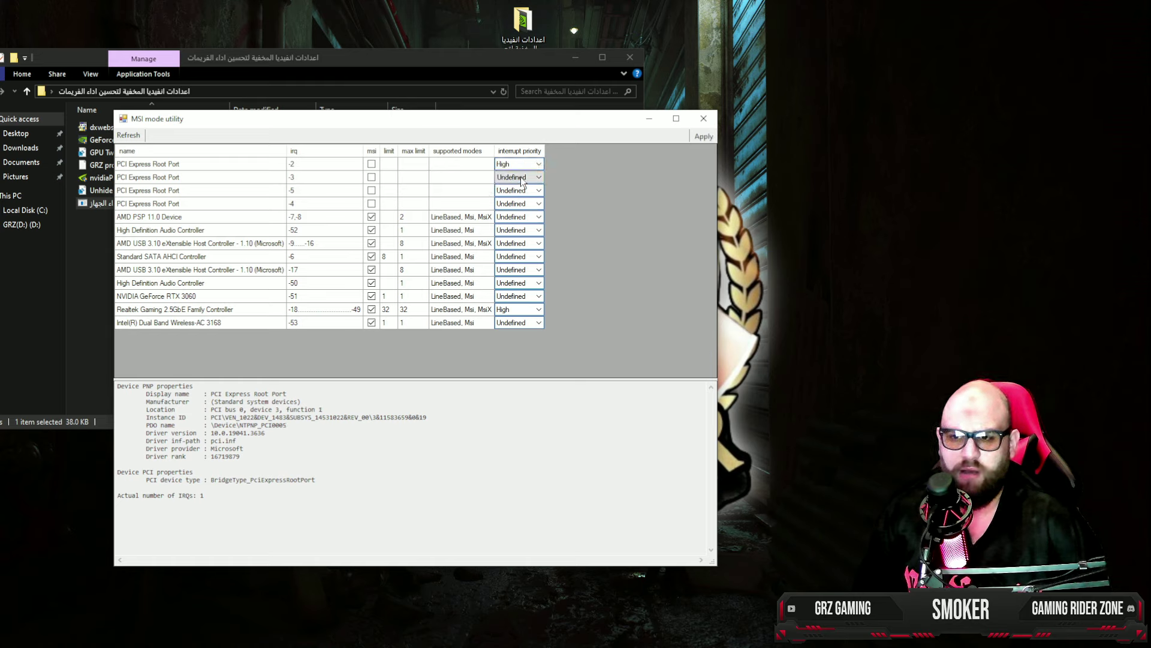
pyautogui.click(538, 178)
pyautogui.click(511, 212)
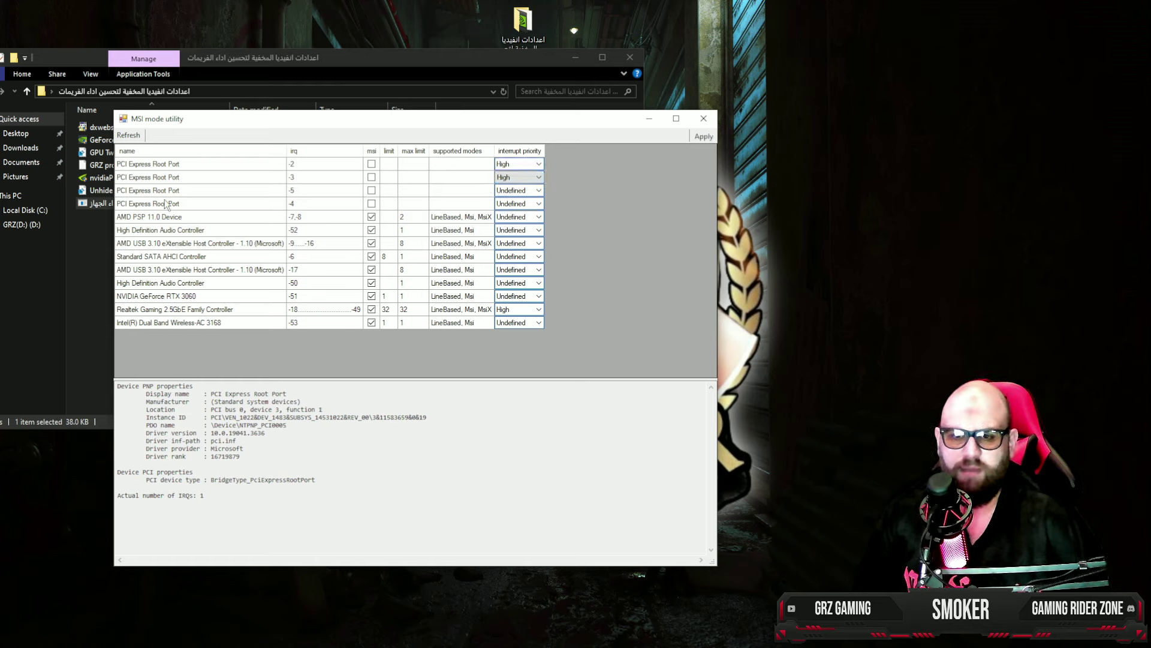
pyautogui.click(537, 190)
pyautogui.click(513, 226)
pyautogui.click(537, 204)
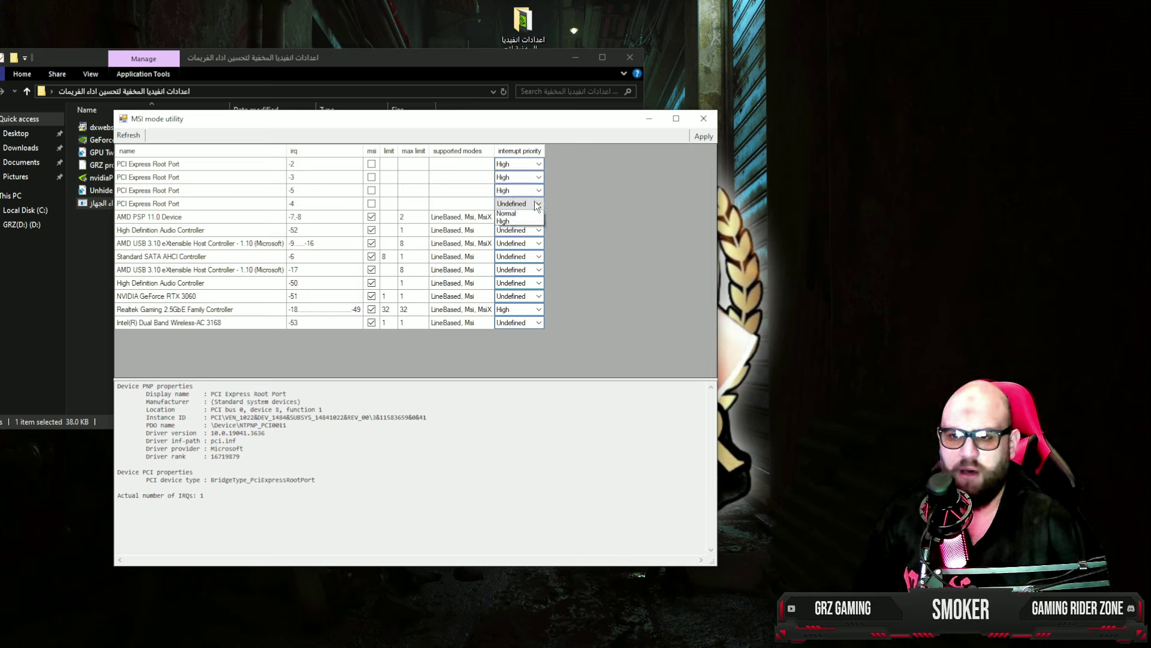
pyautogui.click(517, 237)
# - Set the interrupt priority of the AMD PSP 11.0 Device to High
pyautogui.click(534, 217)
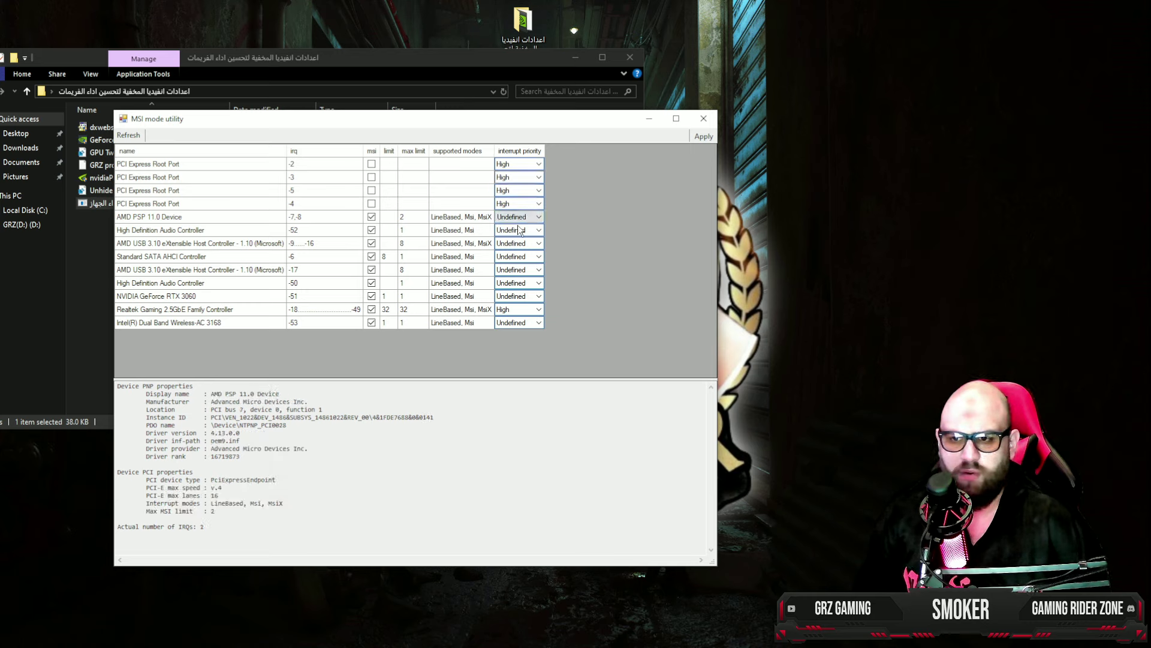
pyautogui.click(528, 217)
pyautogui.click(510, 241)
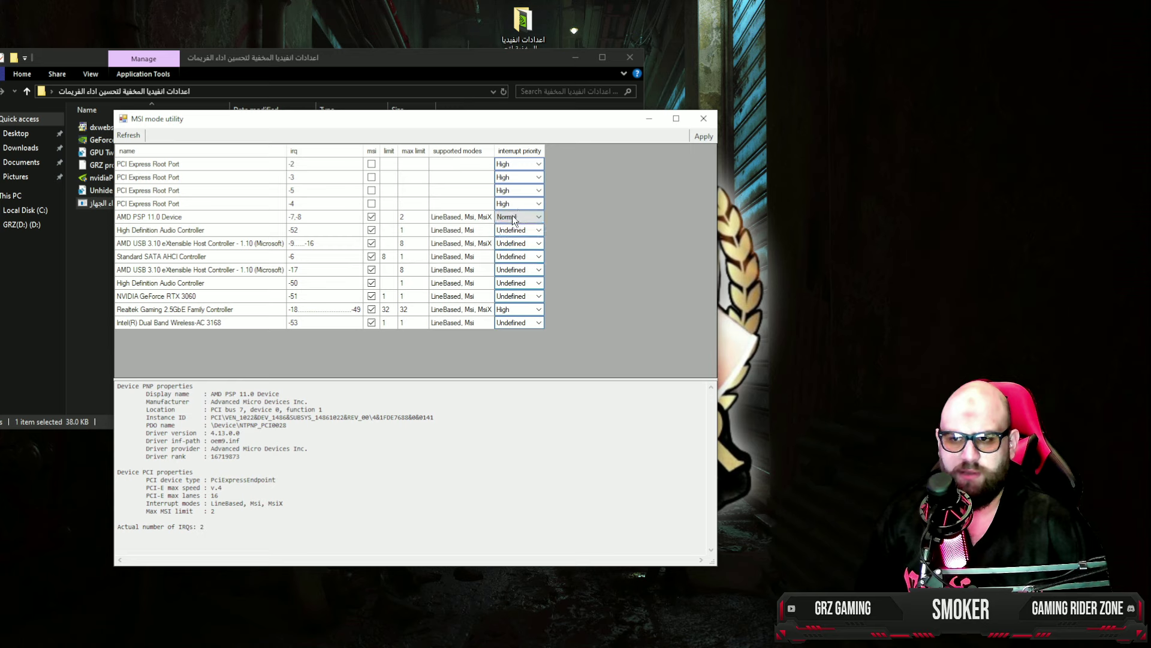
pyautogui.click(504, 252)
# - Set the interrupt priority of the first AMD USB 3.10 eXtensible Host Controller to High
pyautogui.click(265, 229)
pyautogui.click(157, 243)
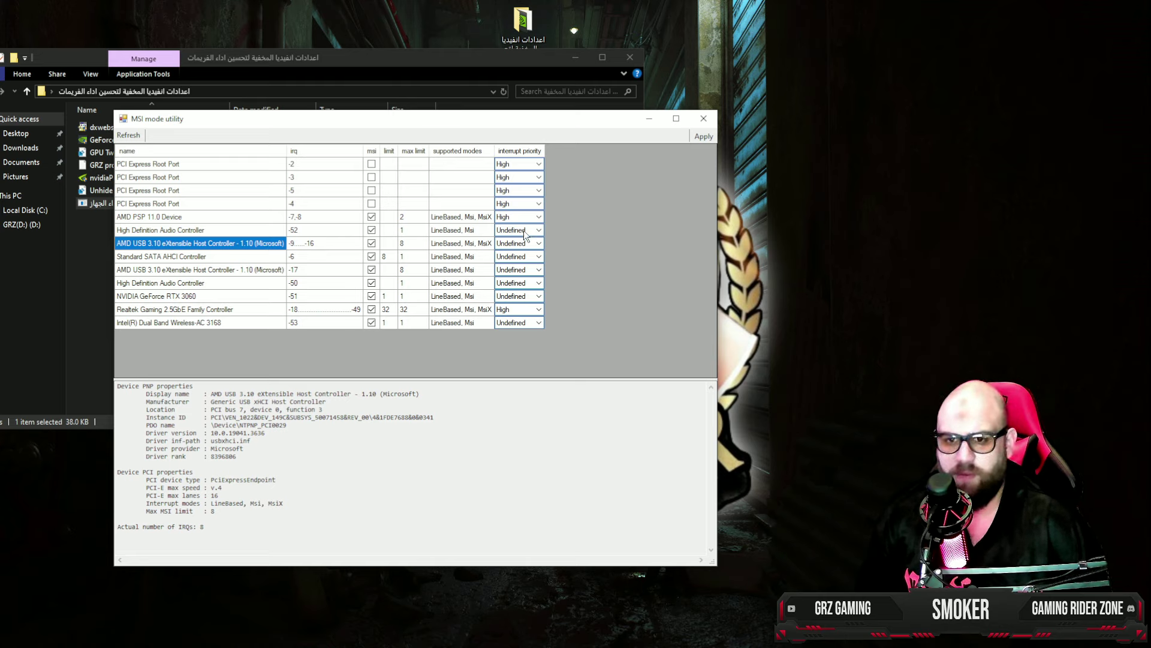
pyautogui.click(515, 243)
pyautogui.click(506, 274)
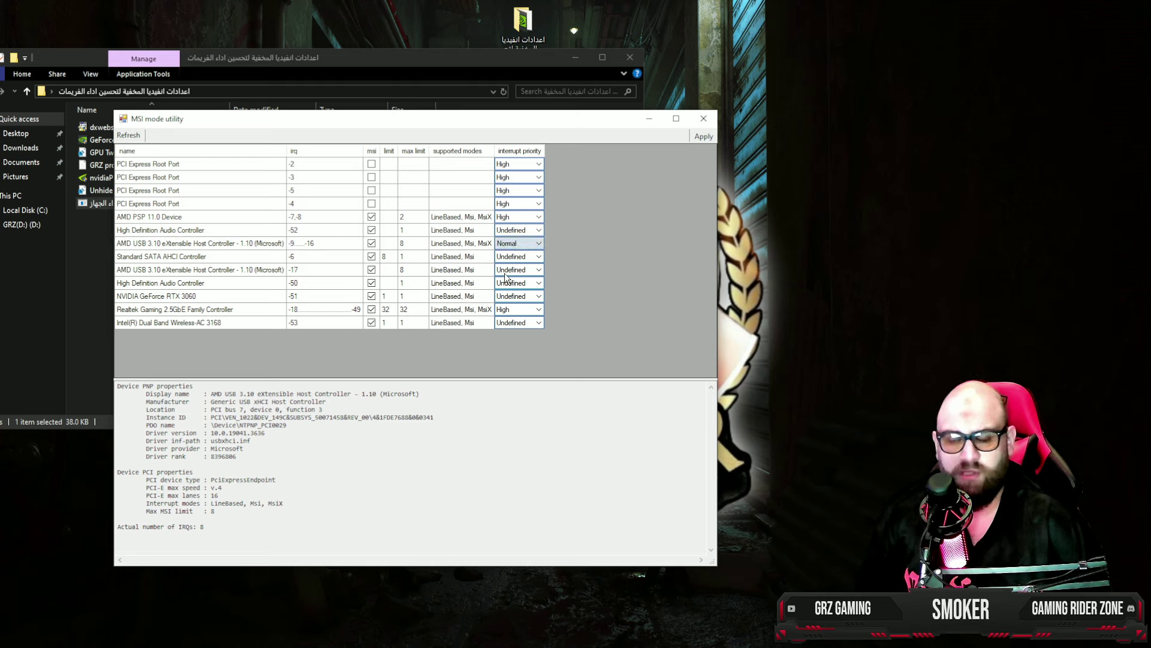
pyautogui.click(529, 244)
pyautogui.click(528, 281)
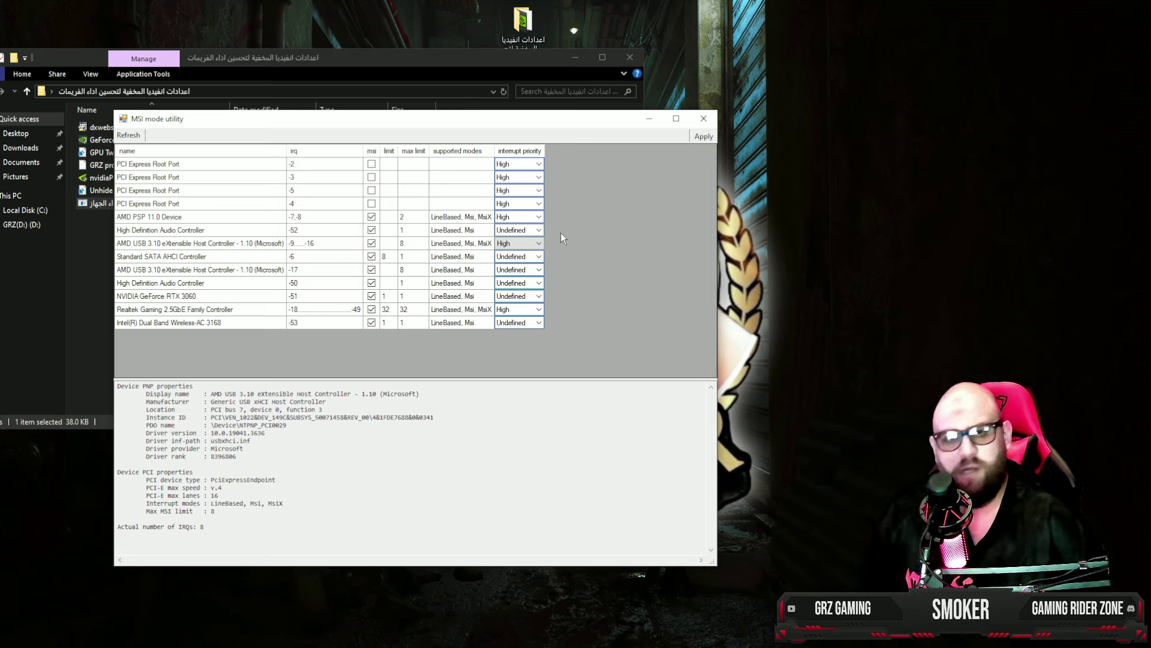
# - Set the interrupt priority of the Standard SATA AHCI Controller and the second AMD USB 3.10 eXtensible Host Controller to High
pyautogui.click(539, 256)
pyautogui.click(516, 292)
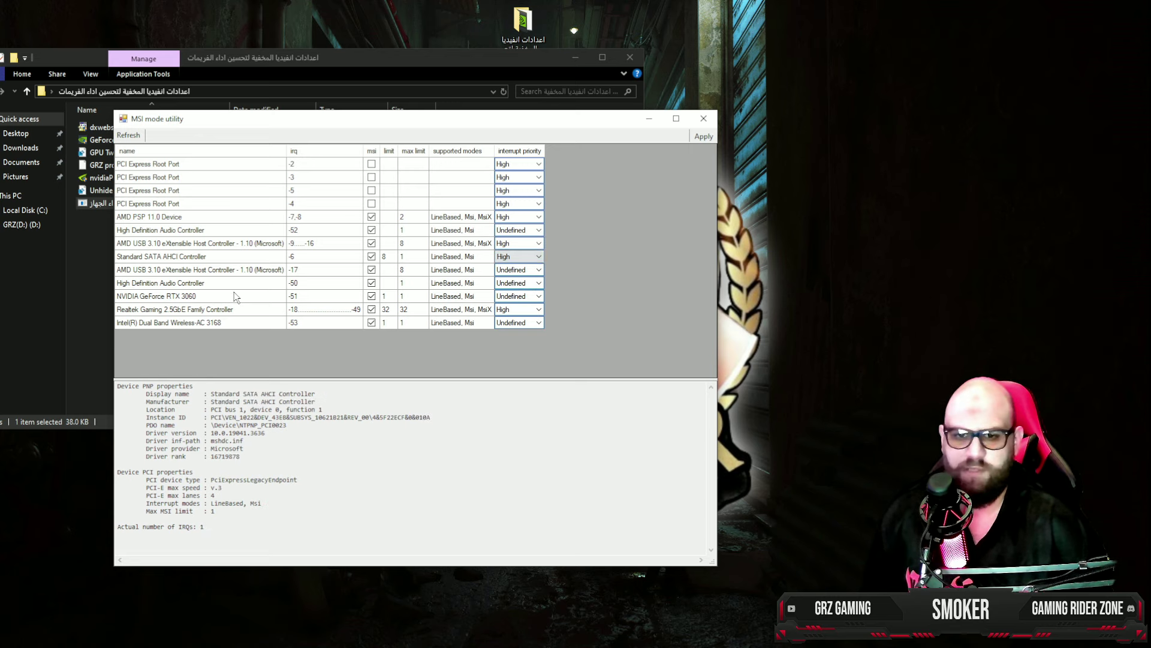
pyautogui.click(145, 269)
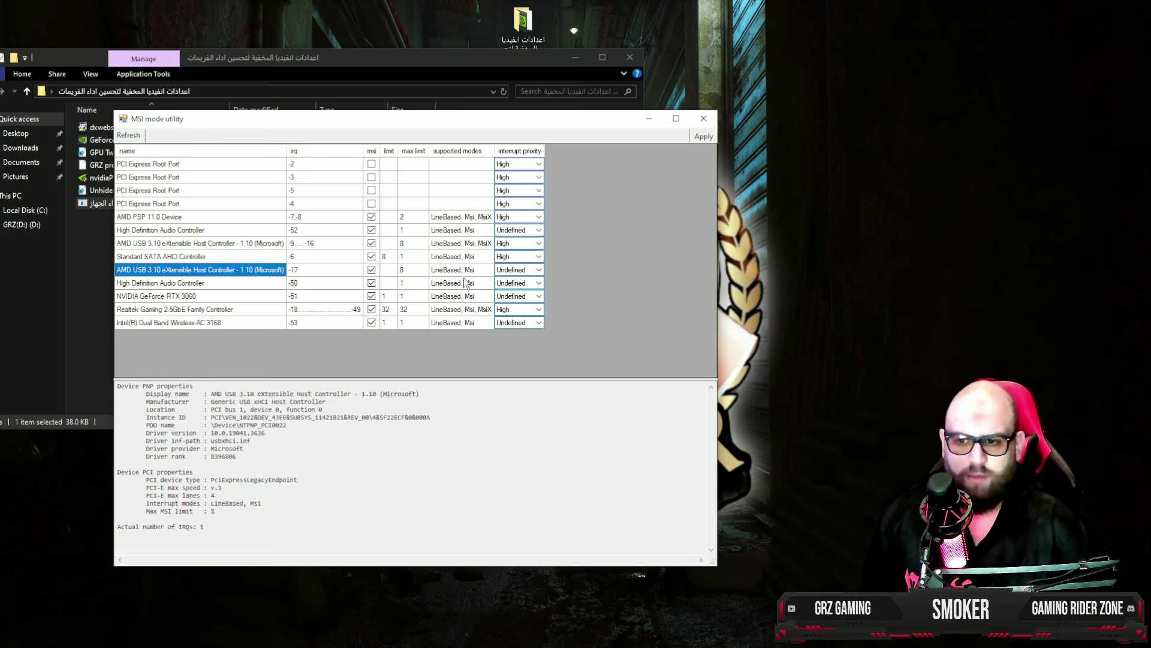
pyautogui.click(522, 271)
pyautogui.click(513, 305)
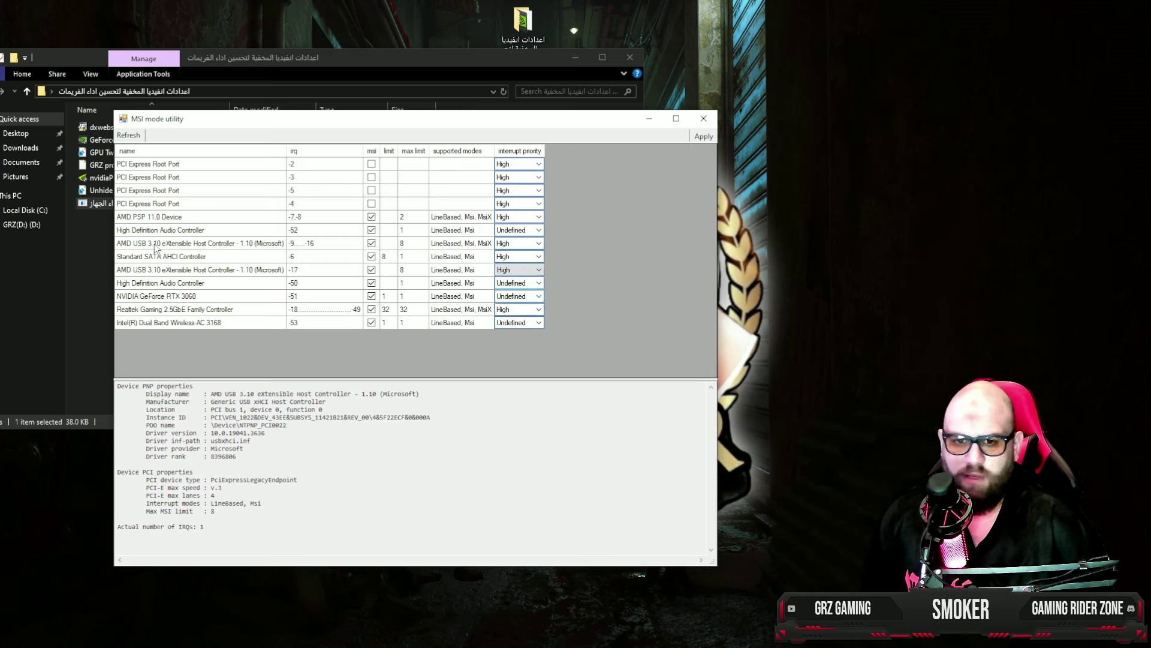
# - Check the interrupt priority options for the NVIDIA GeForce RTX 3060, keeping the Undefined setting
pyautogui.click(168, 298)
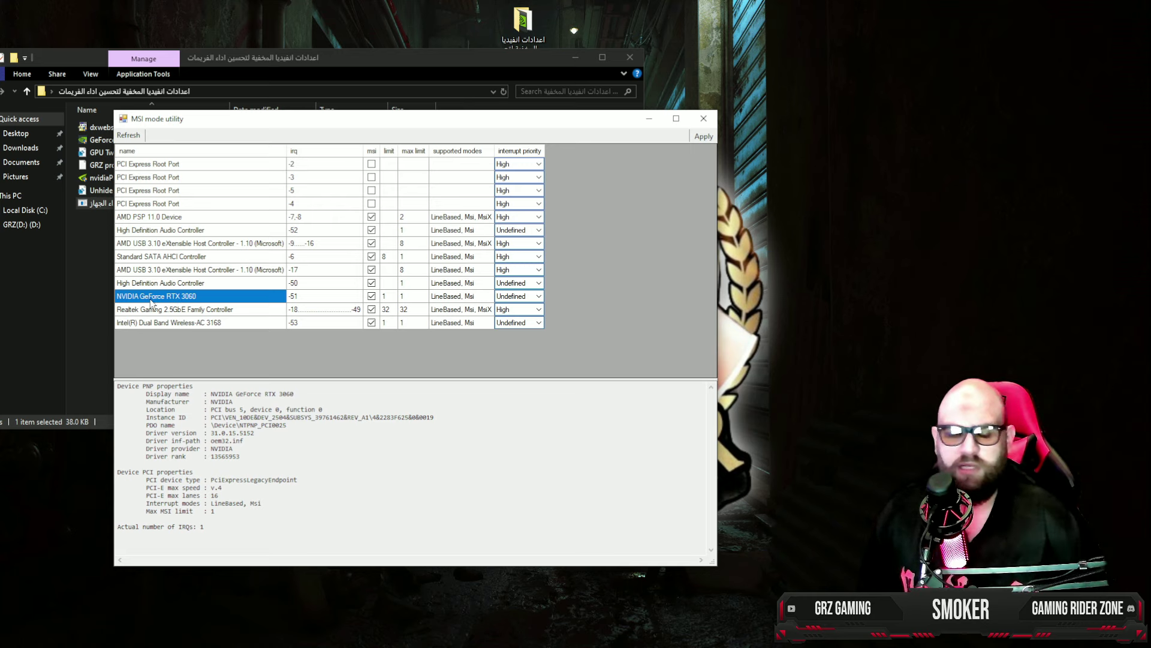
pyautogui.click(512, 296)
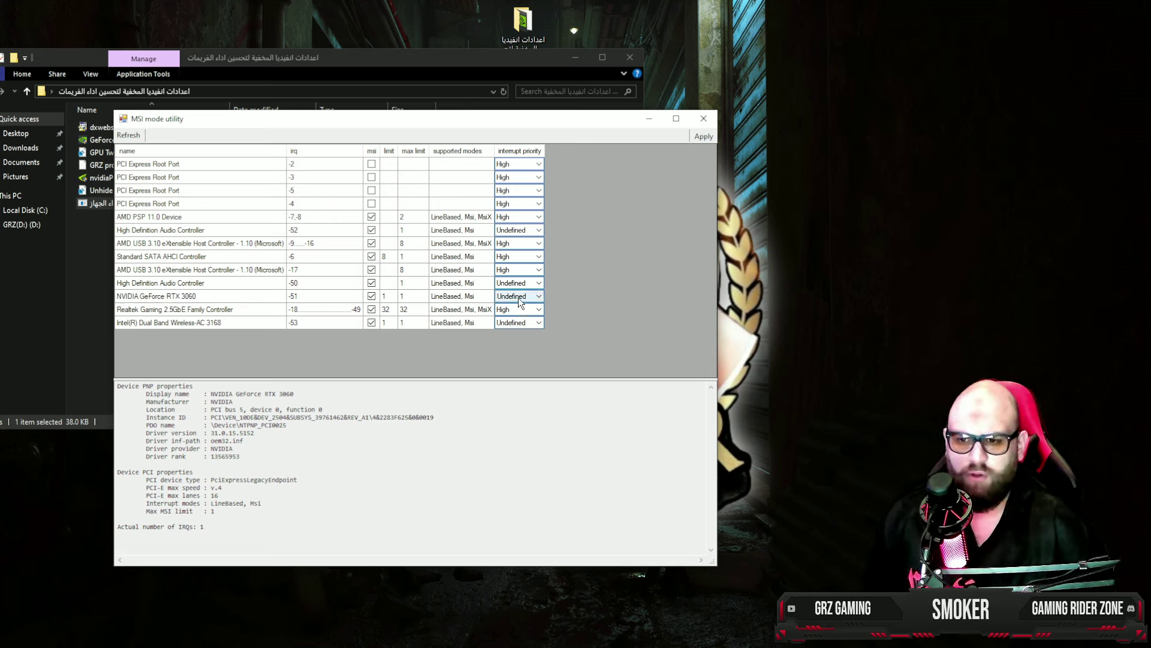
pyautogui.click(589, 312)
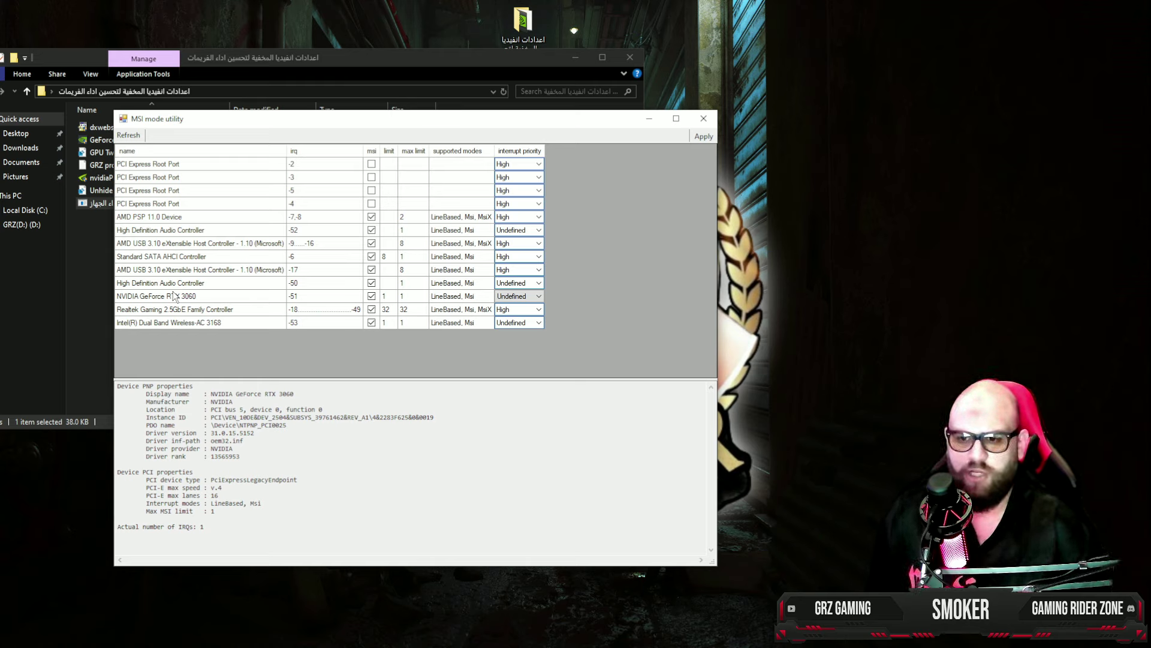
pyautogui.click(520, 296)
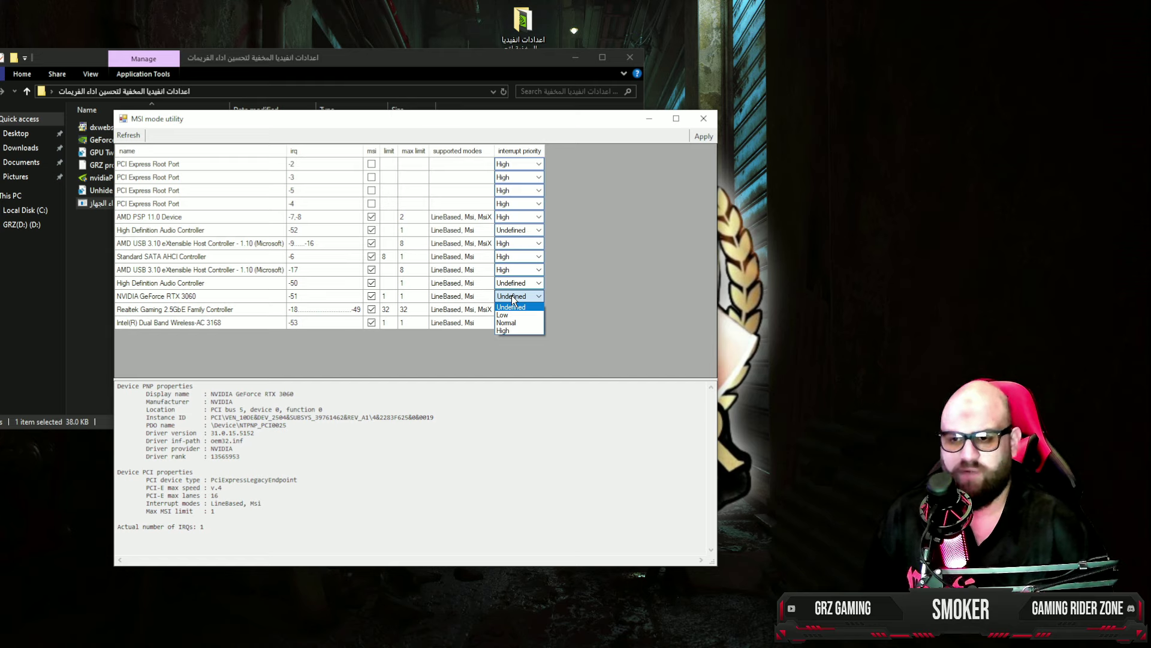
pyautogui.click(512, 295)
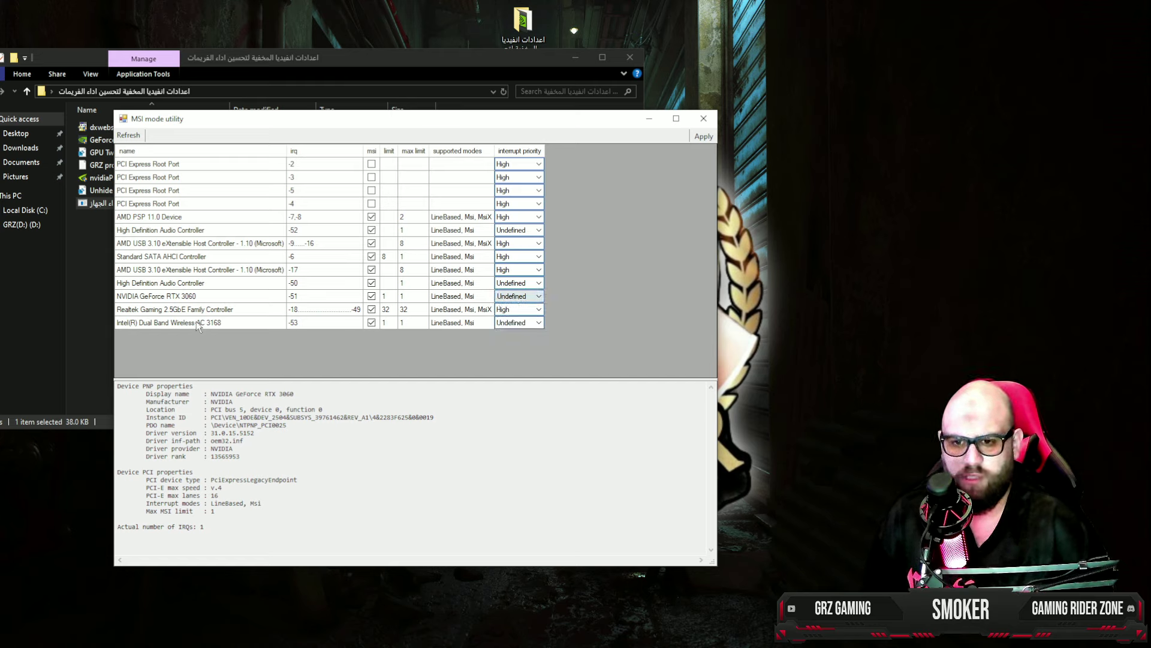
# - Check the interrupt priorities of the Realtek Gaming 2.5GbE Family Controller and the Intel Dual Band Wireless-AC 3168, and close the utility
pyautogui.click(144, 311)
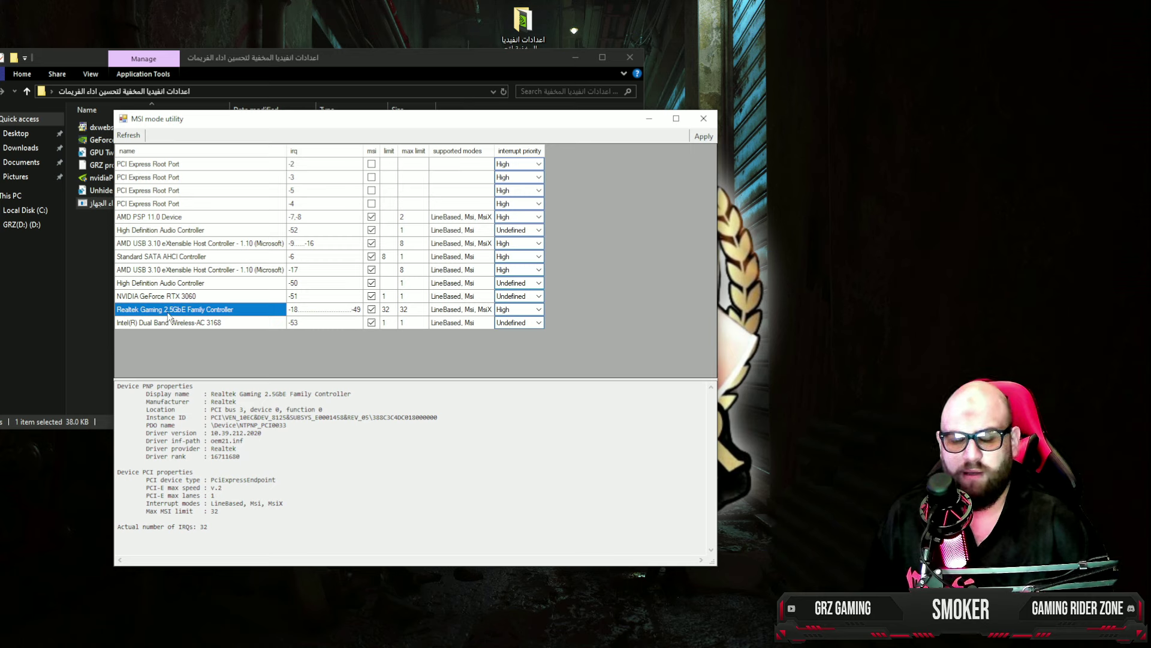
pyautogui.click(519, 309)
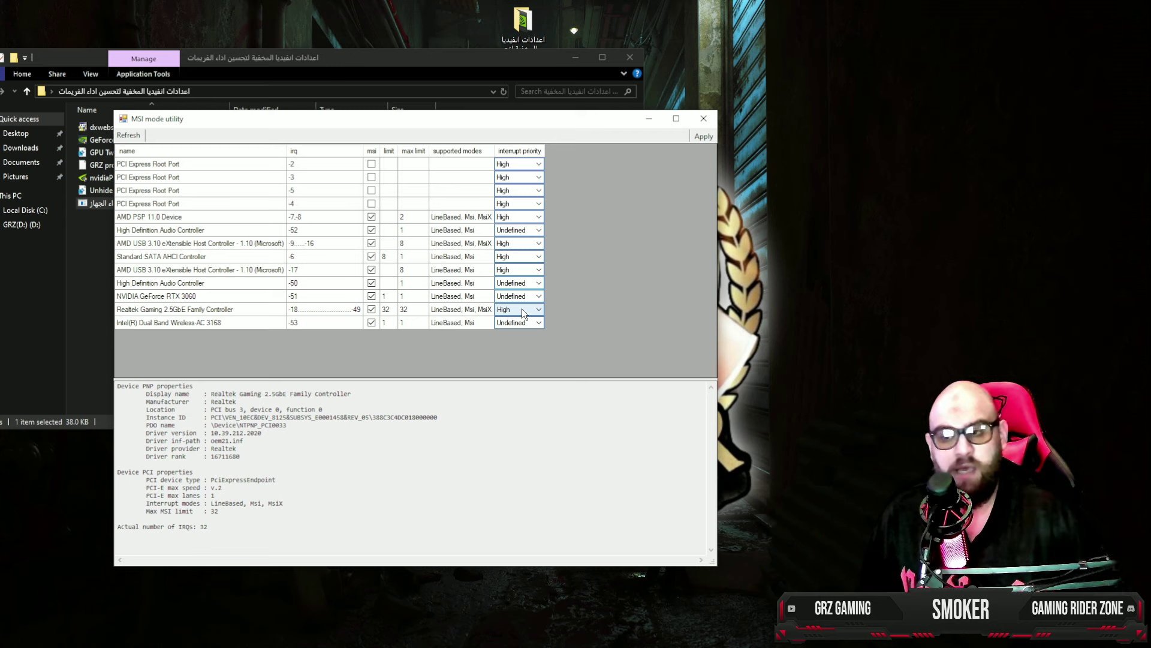
pyautogui.click(162, 322)
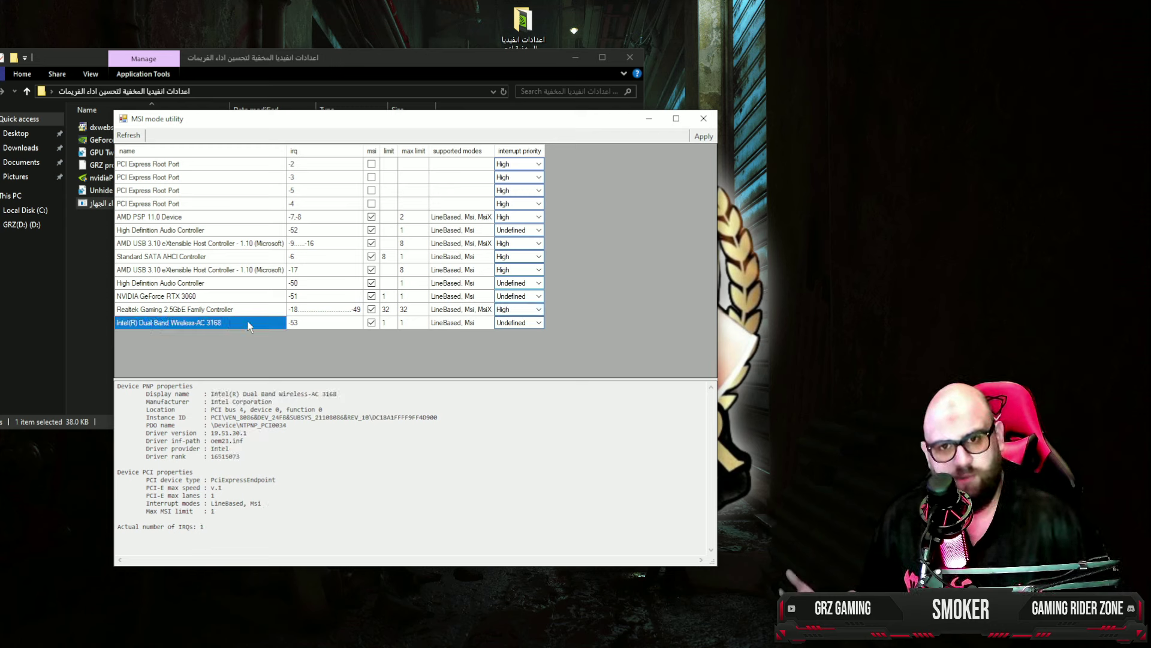
pyautogui.click(517, 322)
pyautogui.hotkey('alt', 'F4')
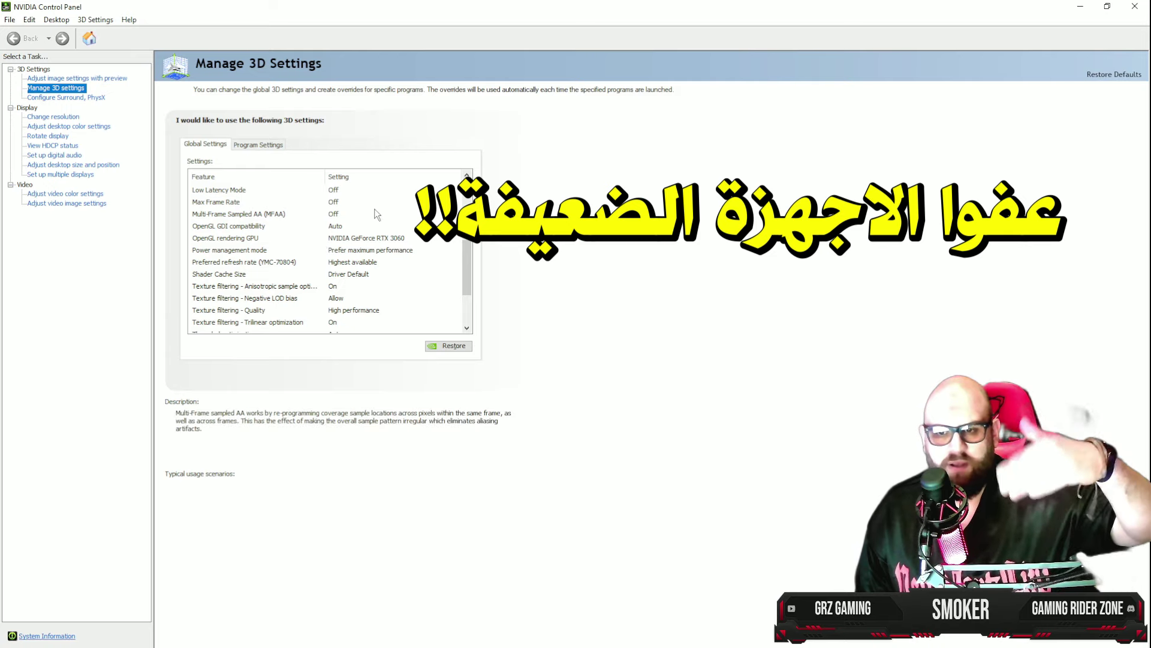
# - In the NVIDIA Control Panel's global 3D settings, check the Texture filtering - Quality options, keeping High performance
pyautogui.scroll(-2, 467, 300)
pyautogui.moveTo(471, 296); pyautogui.dragTo(458, 275)
pyautogui.click(231, 298)
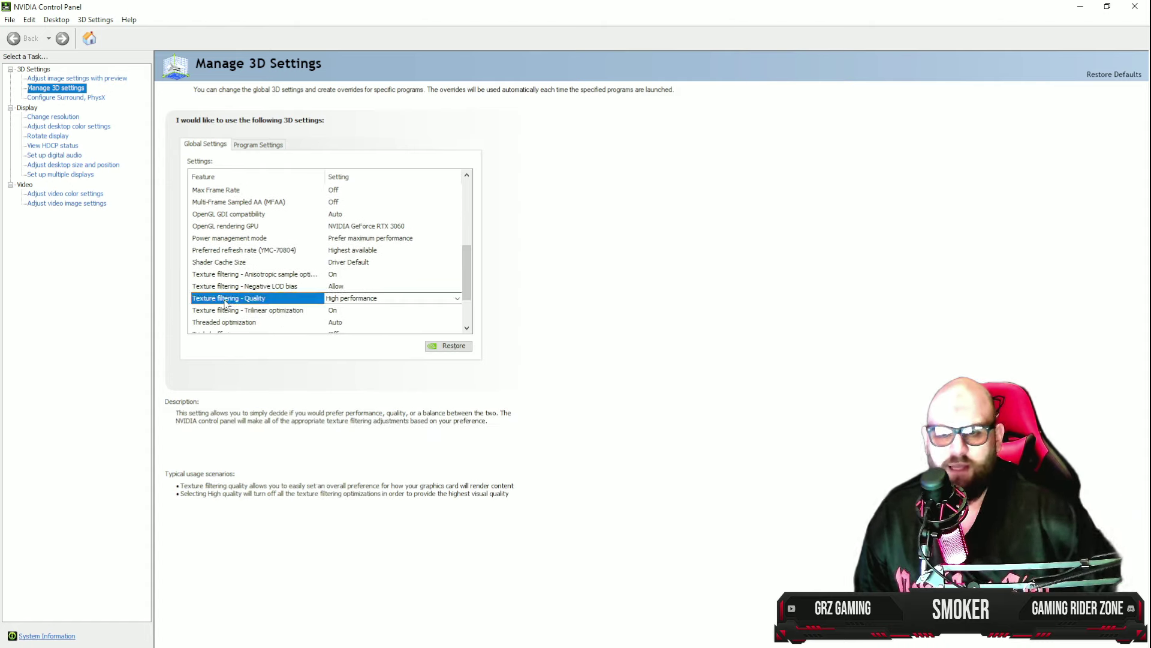
pyautogui.click(330, 298)
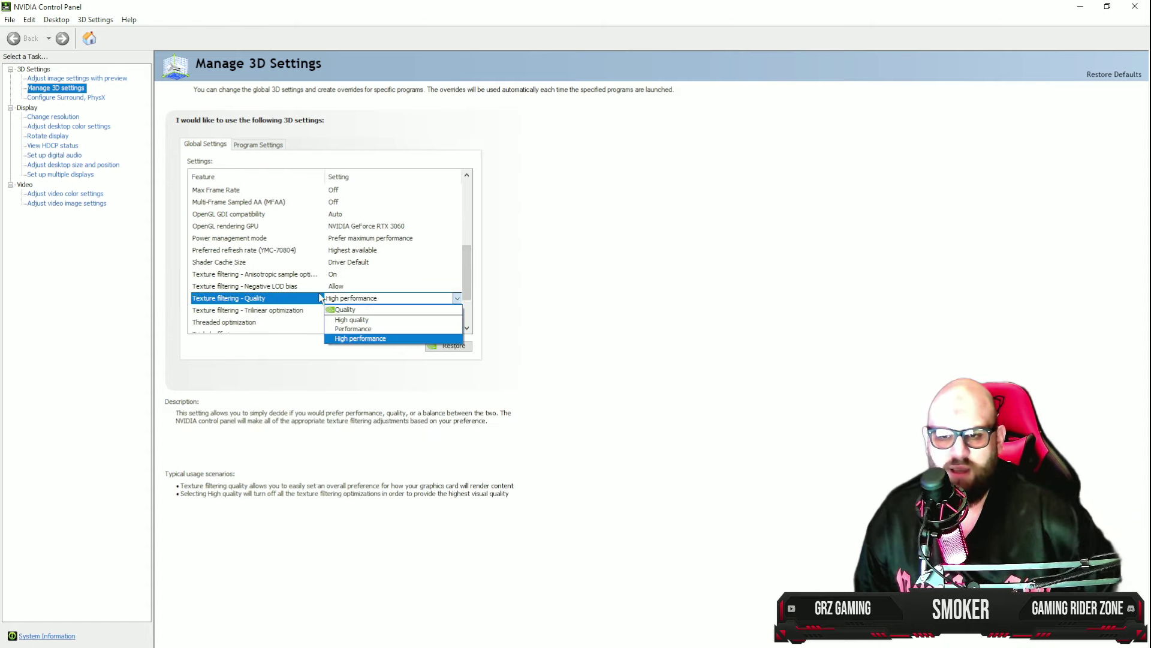
pyautogui.click(356, 301)
pyautogui.click(355, 302)
pyautogui.click(359, 302)
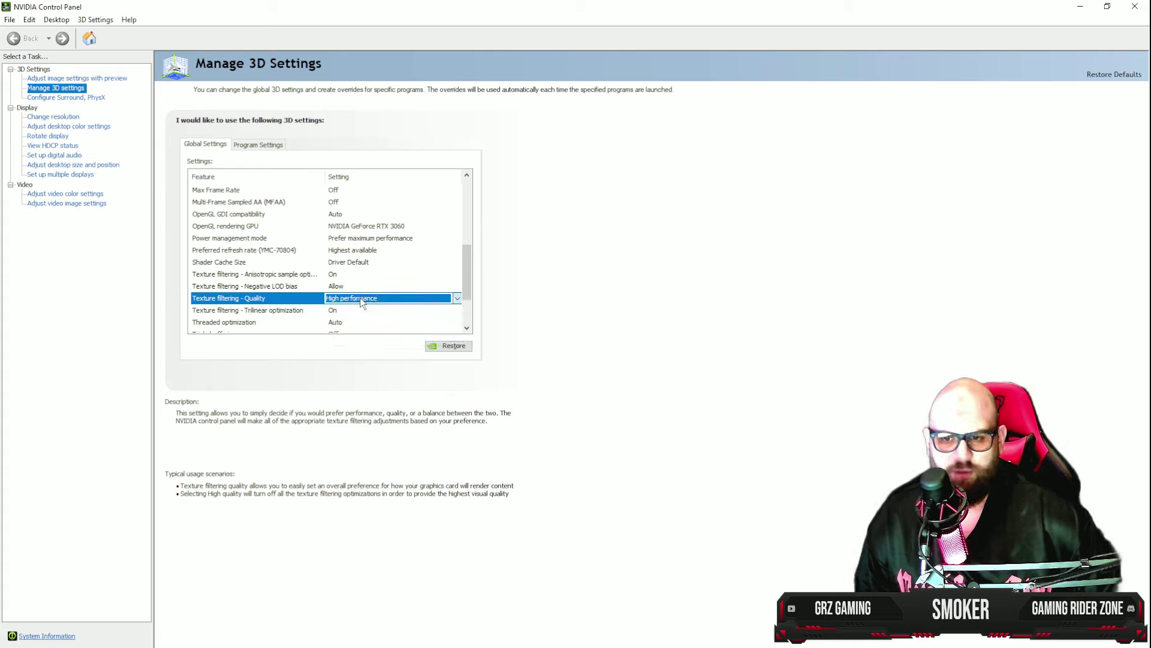
# - Set the global Power management mode to Normal
pyautogui.moveTo(467, 275)
pyautogui.mouseDown()
pyautogui.moveTo(466, 287)
pyautogui.moveTo(462, 275)
pyautogui.mouseUp()
pyautogui.click(356, 251)
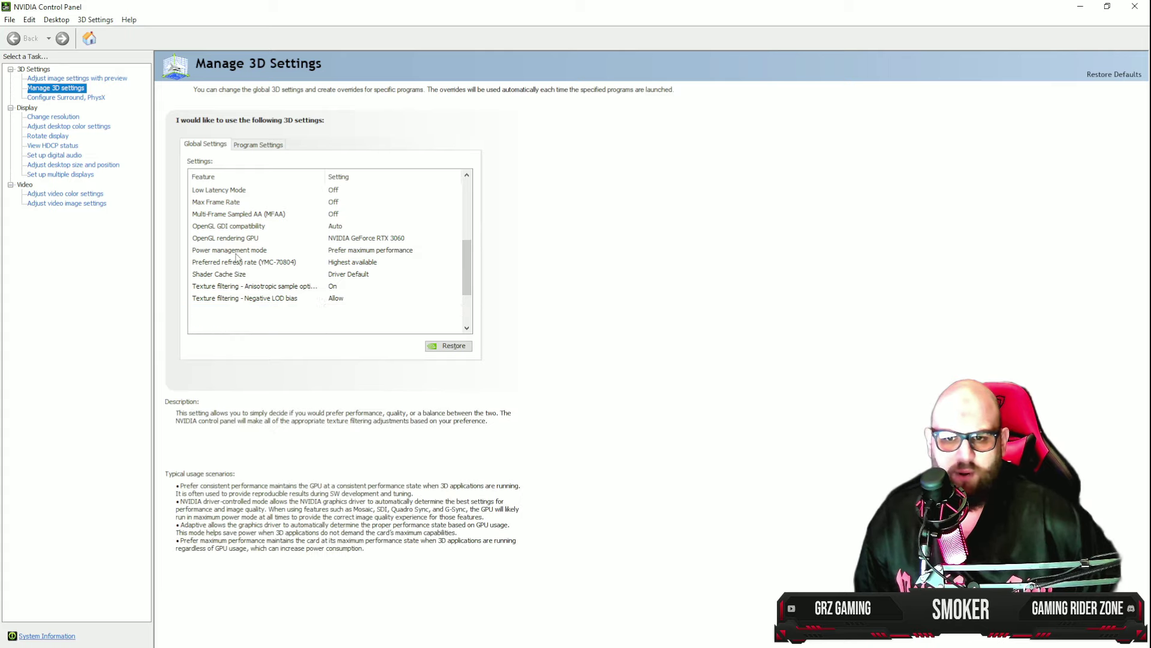
pyautogui.click(355, 250)
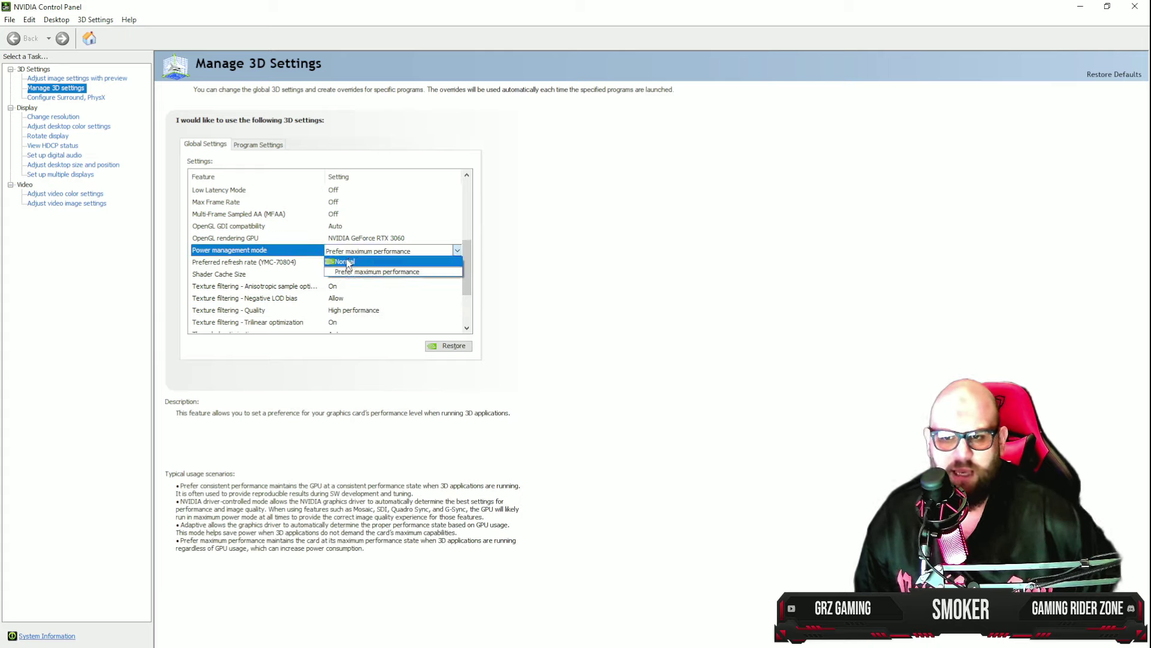
pyautogui.click(354, 263)
pyautogui.scroll(2, 466, 255)
pyautogui.moveTo(466, 255); pyautogui.dragTo(466, 271)
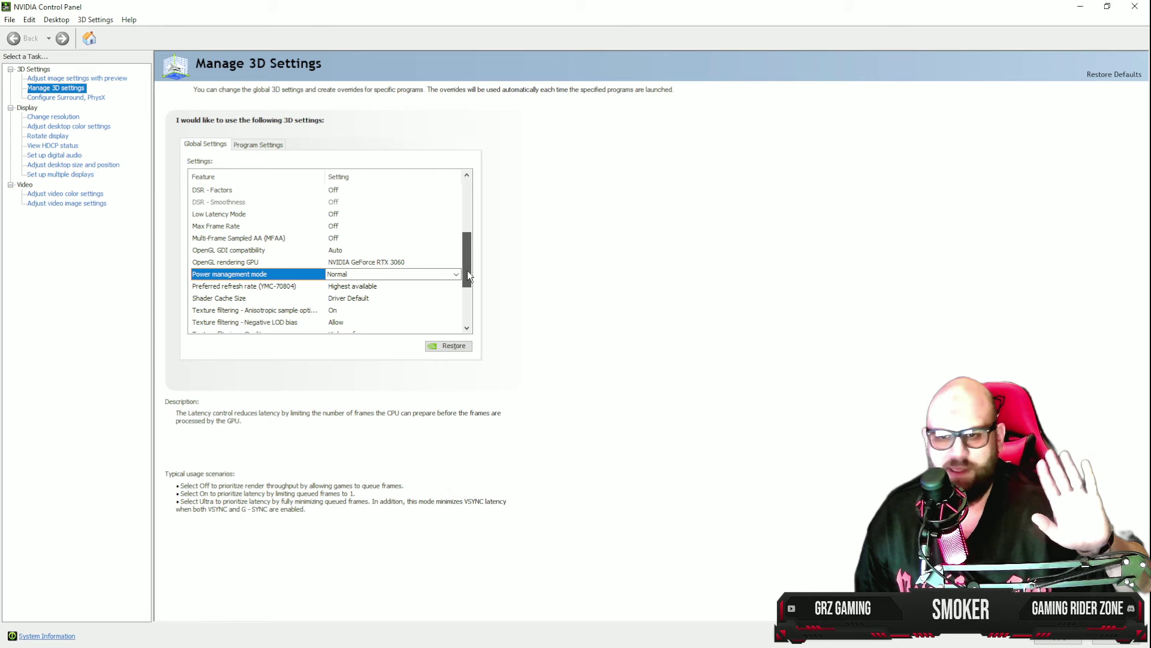
pyautogui.click(370, 274)
pyautogui.click(373, 285)
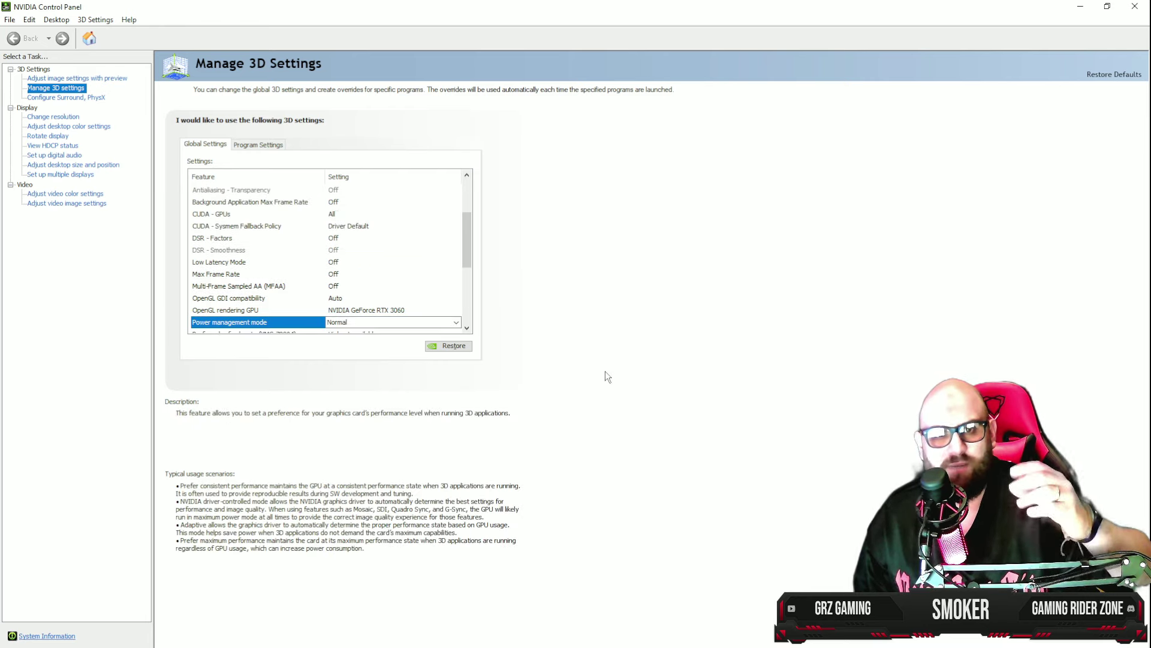
# - Examine the global settings for Vertical sync, Image Scaling, Ambient Occlusion, Anisotropic filtering, and Antialiasing FXAA, Gamma correction and Mode
pyautogui.moveTo(466, 257); pyautogui.dragTo(461, 314)
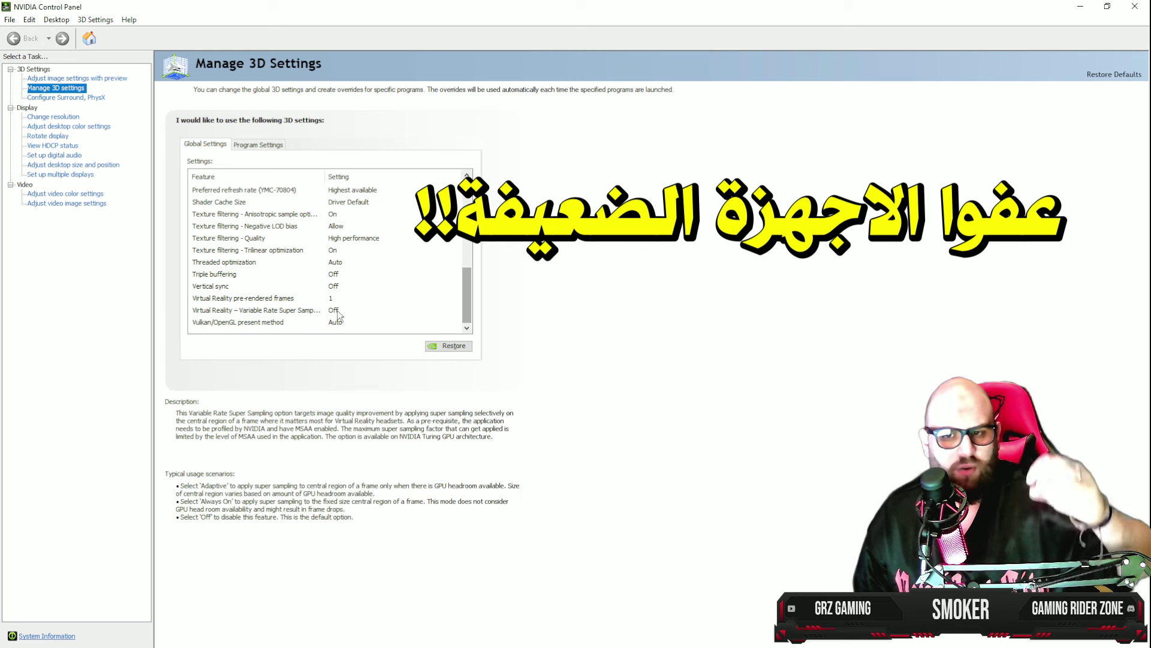
pyautogui.click(209, 289)
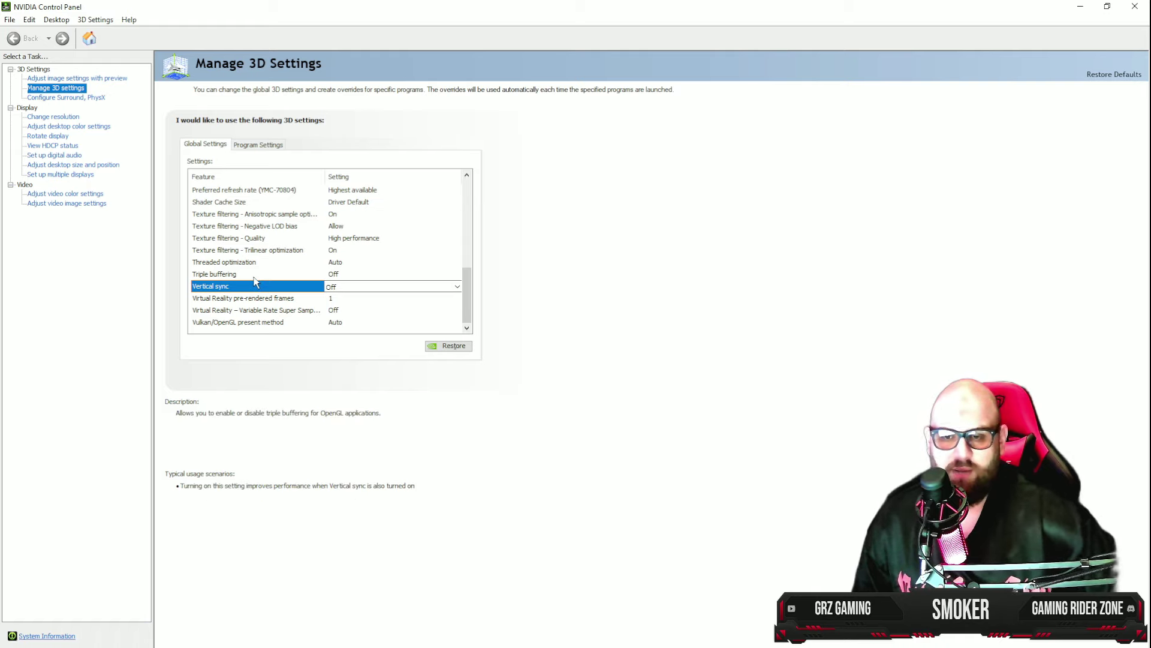
pyautogui.scroll(11, 369, 254)
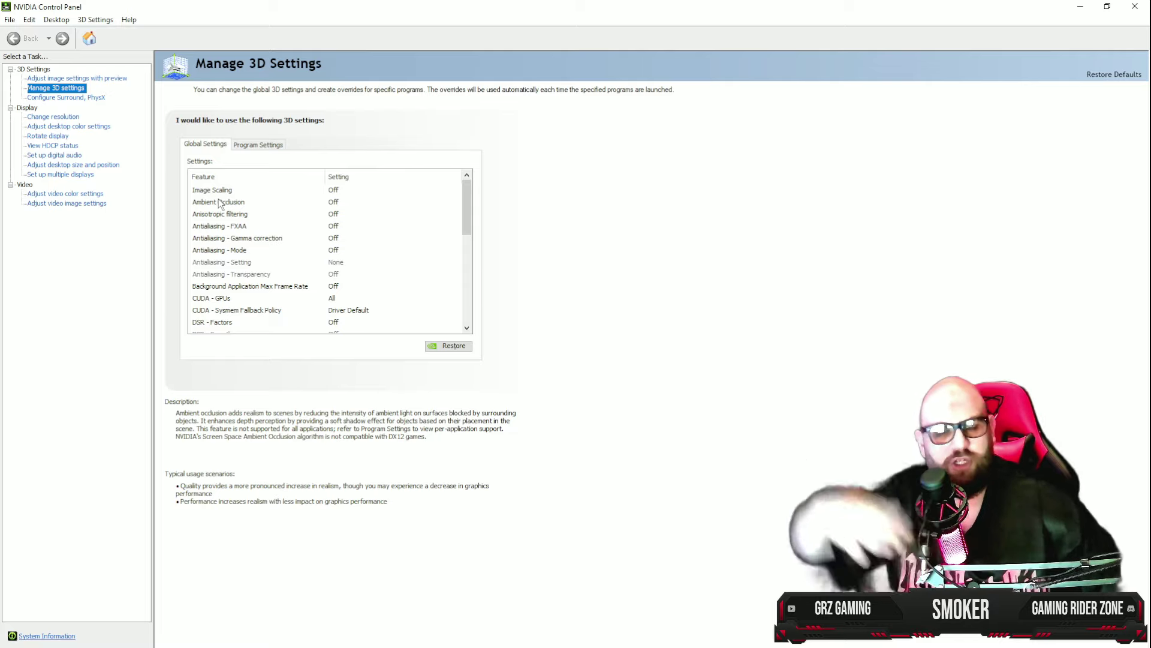
pyautogui.click(219, 190)
pyautogui.click(375, 191)
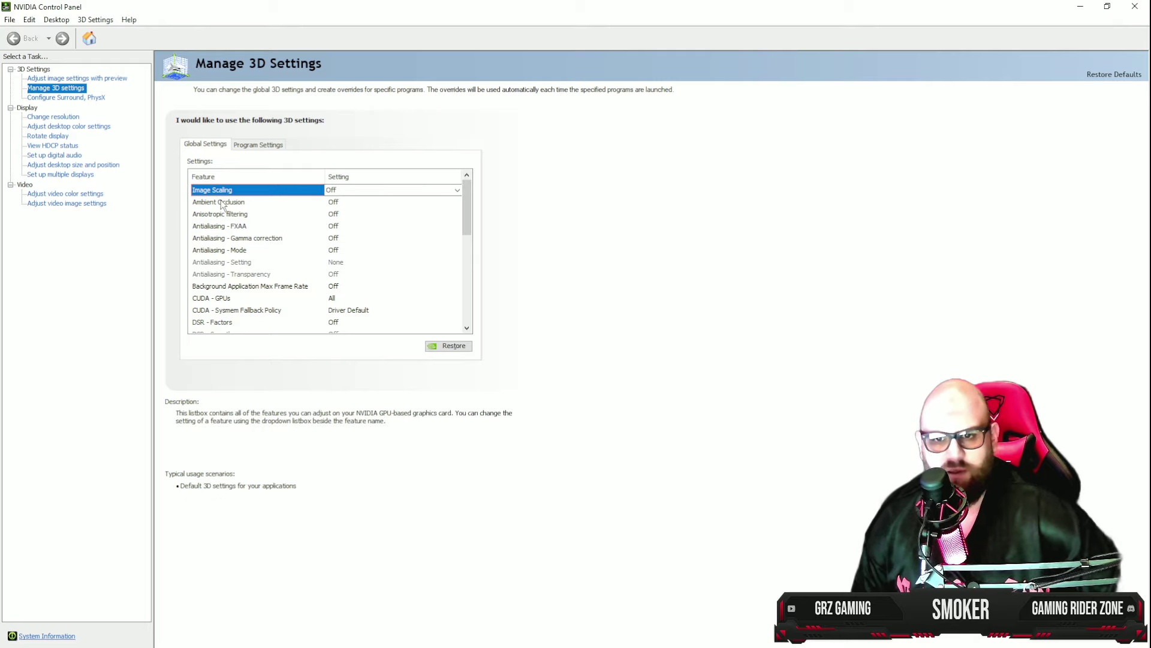
pyautogui.click(258, 205)
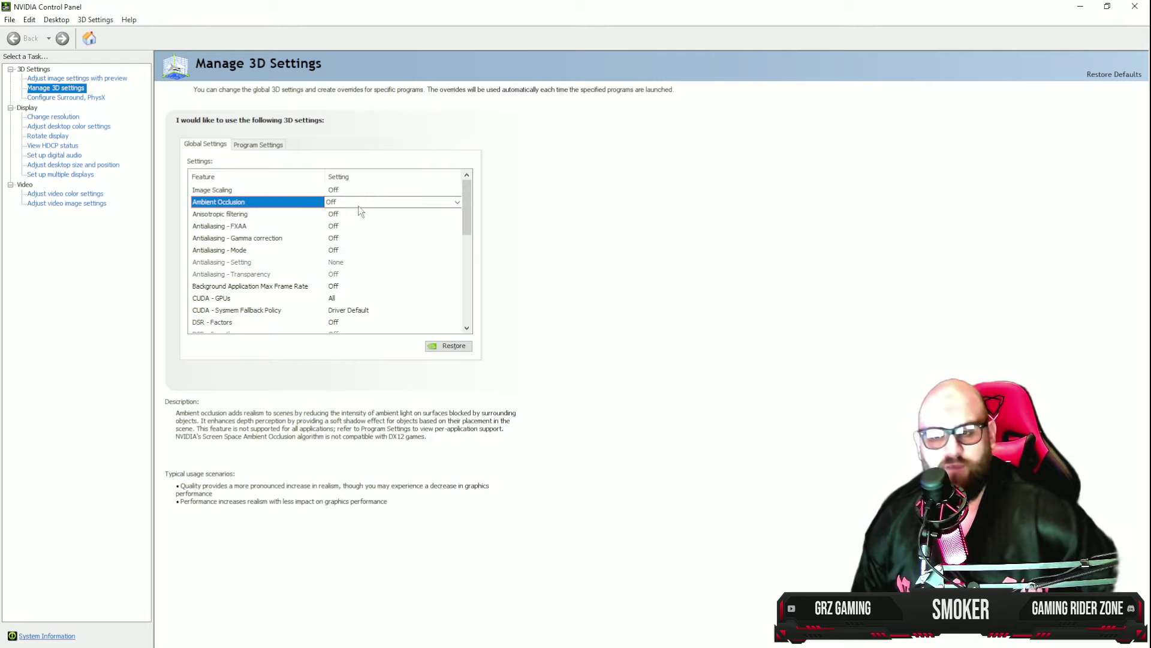
pyautogui.click(282, 212)
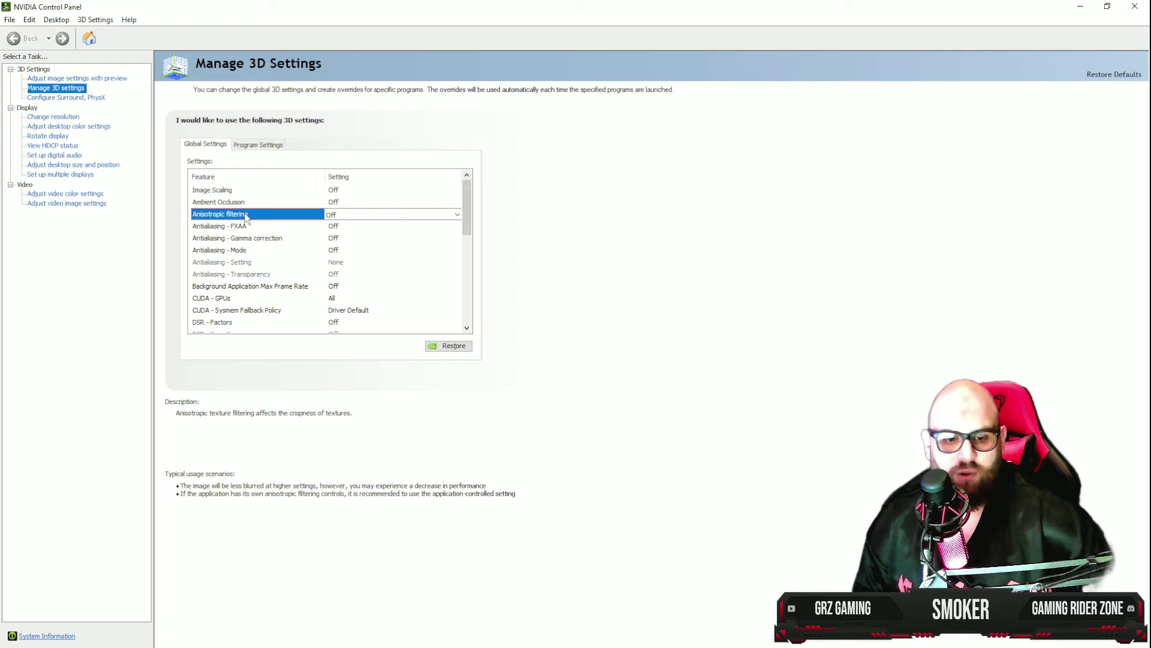
pyautogui.click(225, 226)
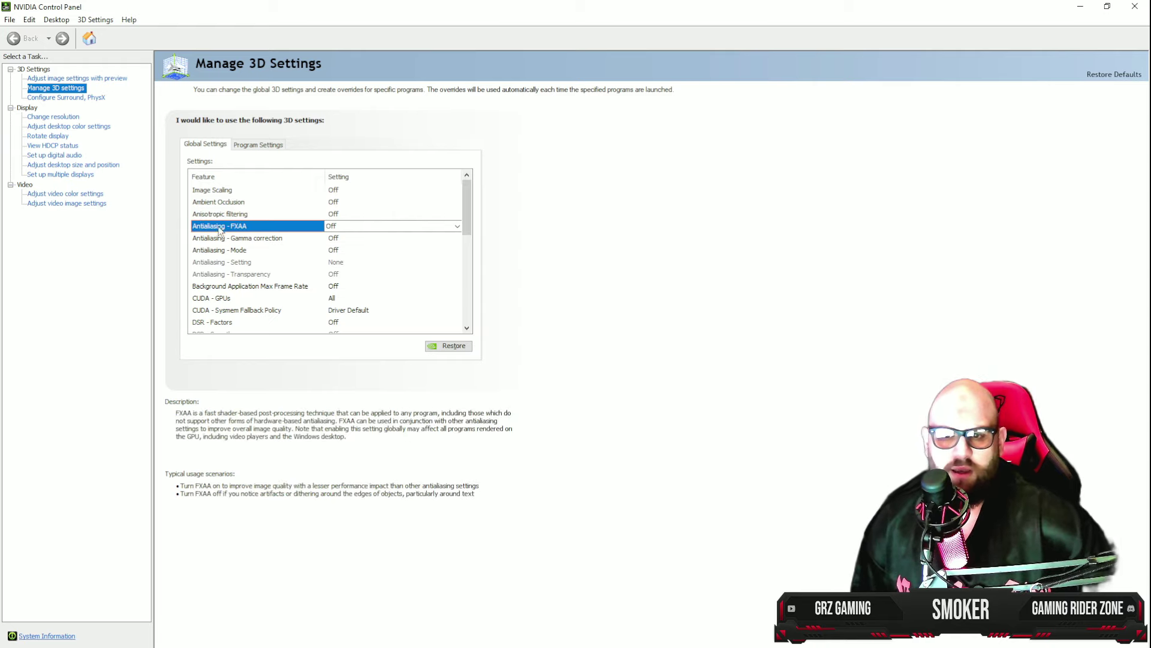
pyautogui.click(261, 240)
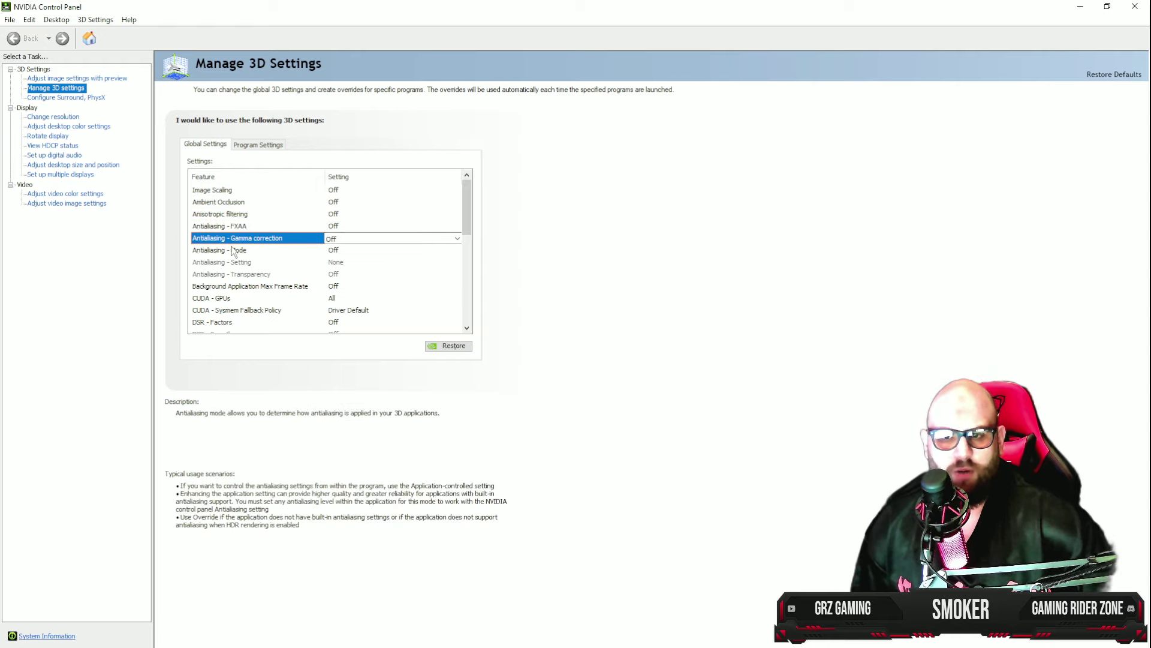
pyautogui.click(260, 249)
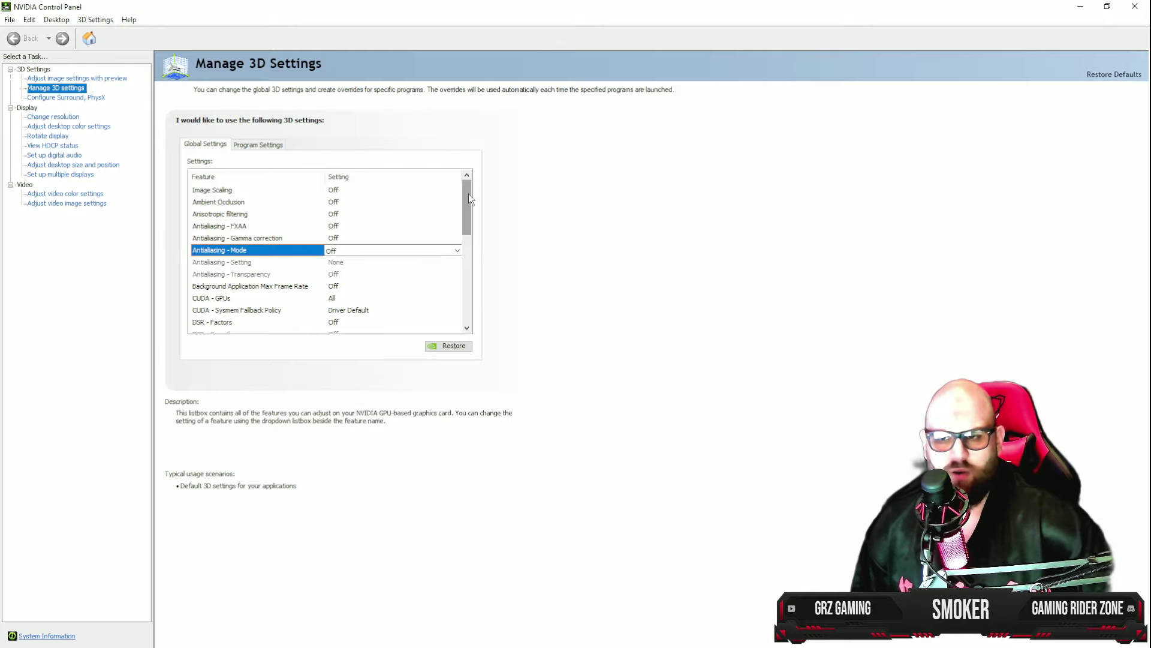
# - Turn on Background Application Max Frame Rate with a limit of 30 FPS
pyautogui.scroll(-1, 469, 193)
pyautogui.click(229, 251)
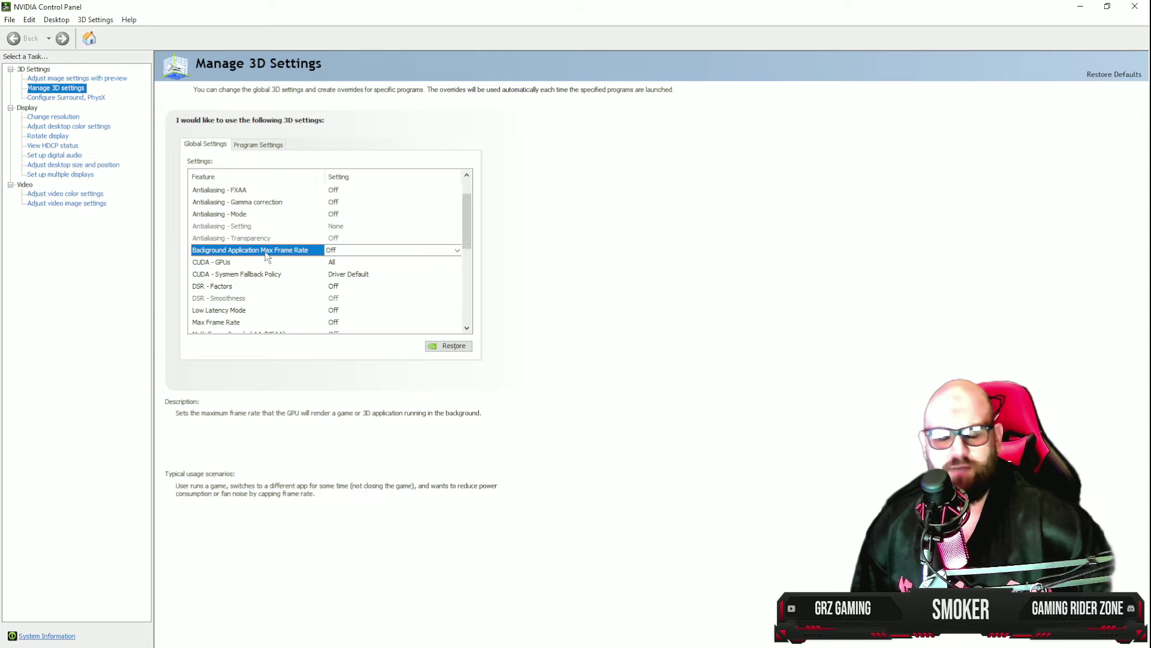
pyautogui.click(348, 252)
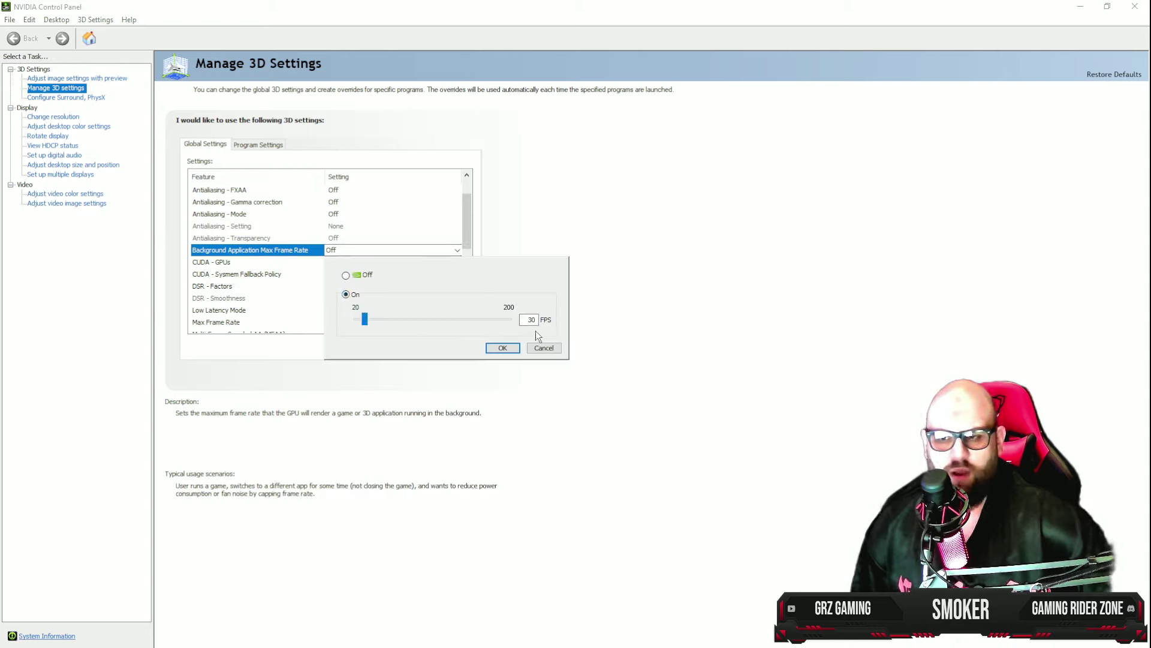
pyautogui.click(503, 348)
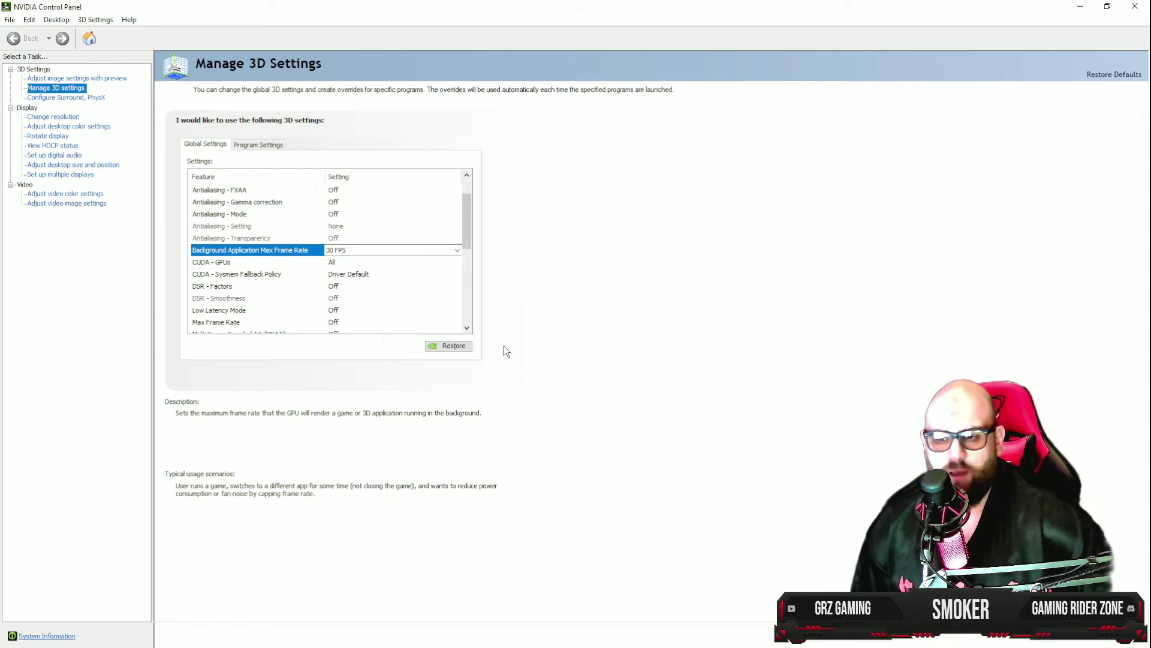
# - Check the CUDA - GPUs setting and select Driver Default for CUDA - Sysmem Fallback Policy
pyautogui.scroll(-1, 469, 233)
pyautogui.scroll(-1, 469, 237)
pyautogui.click(384, 227)
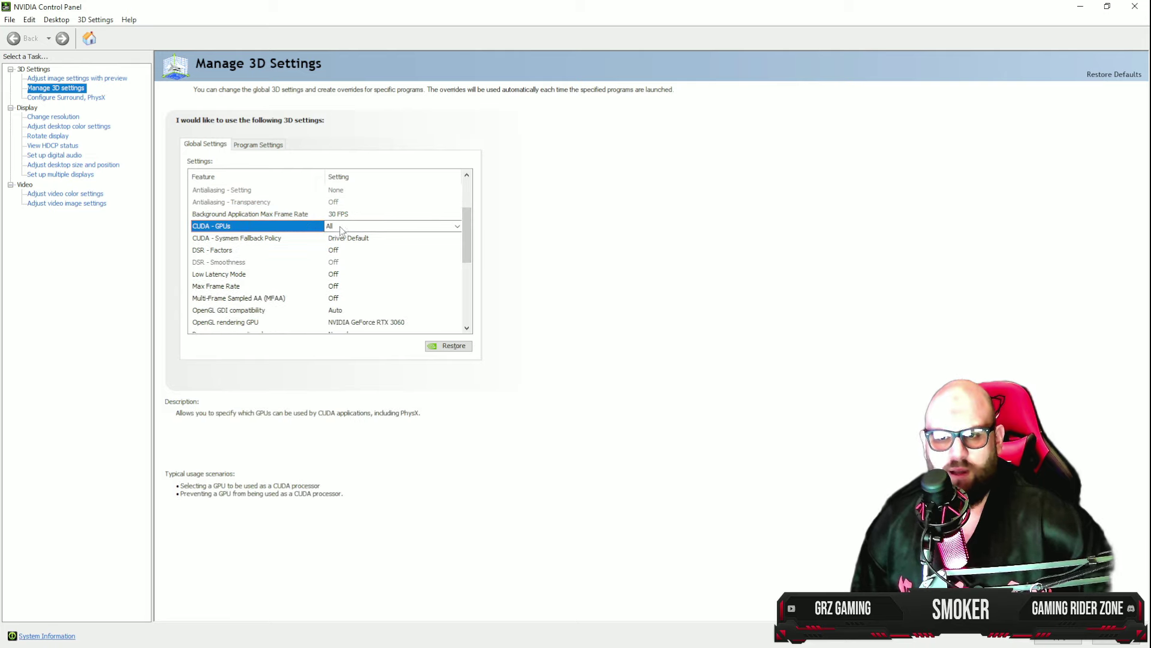
pyautogui.click(360, 238)
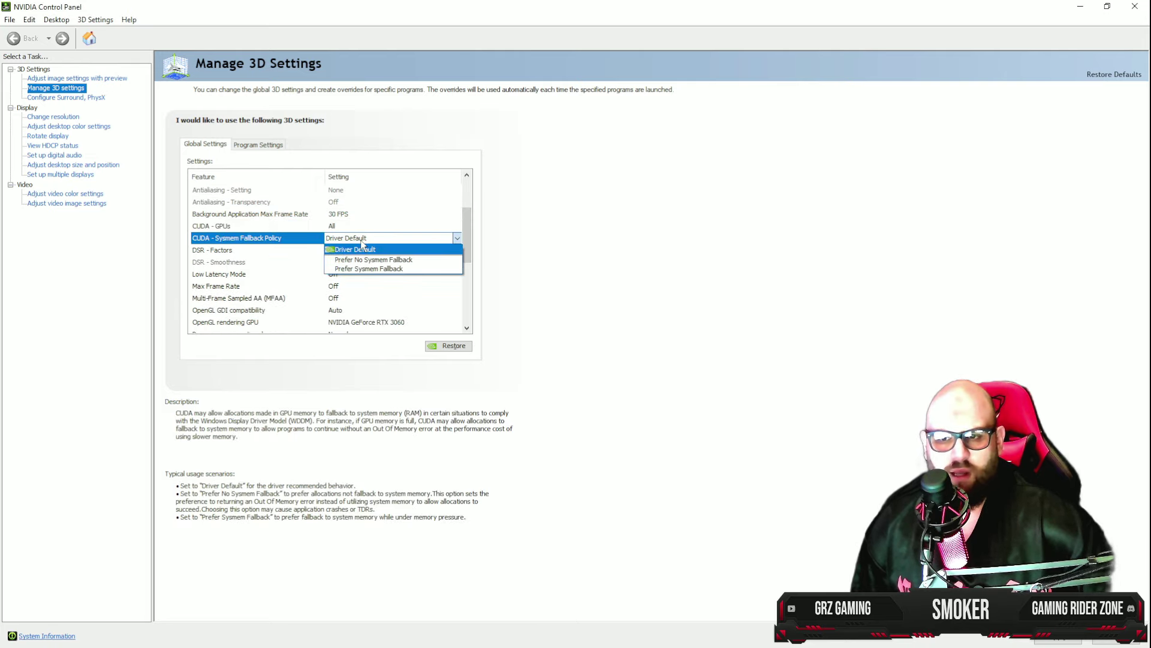
pyautogui.click(362, 245)
pyautogui.scroll(-1, 468, 239)
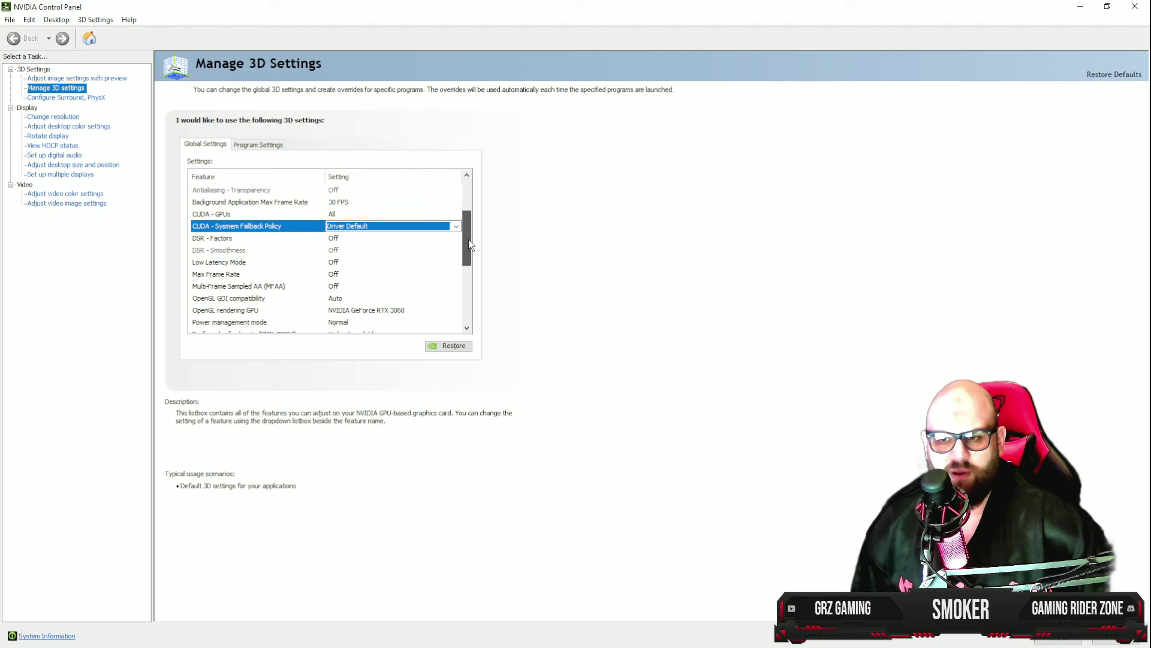
# - Enable the 2.25x (2880 x 1620) legacy scaling factor for DSR - Factors
pyautogui.scroll(-1, 469, 242)
pyautogui.click(346, 228)
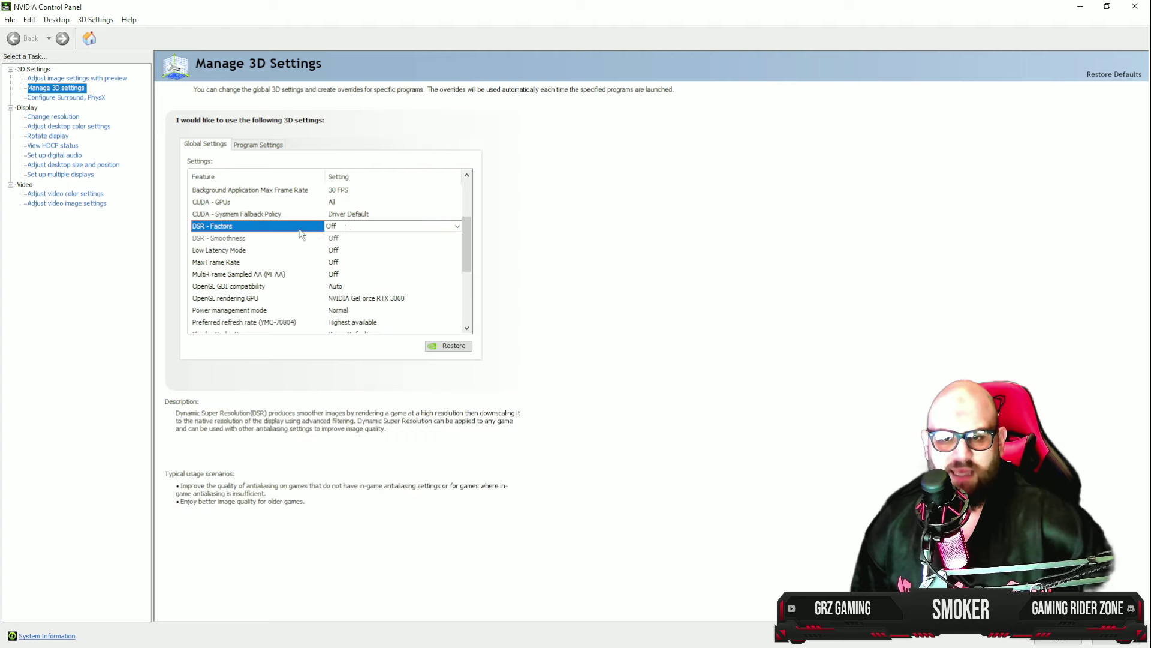
pyautogui.click(346, 228)
pyautogui.moveTo(504, 253); pyautogui.dragTo(460, 248)
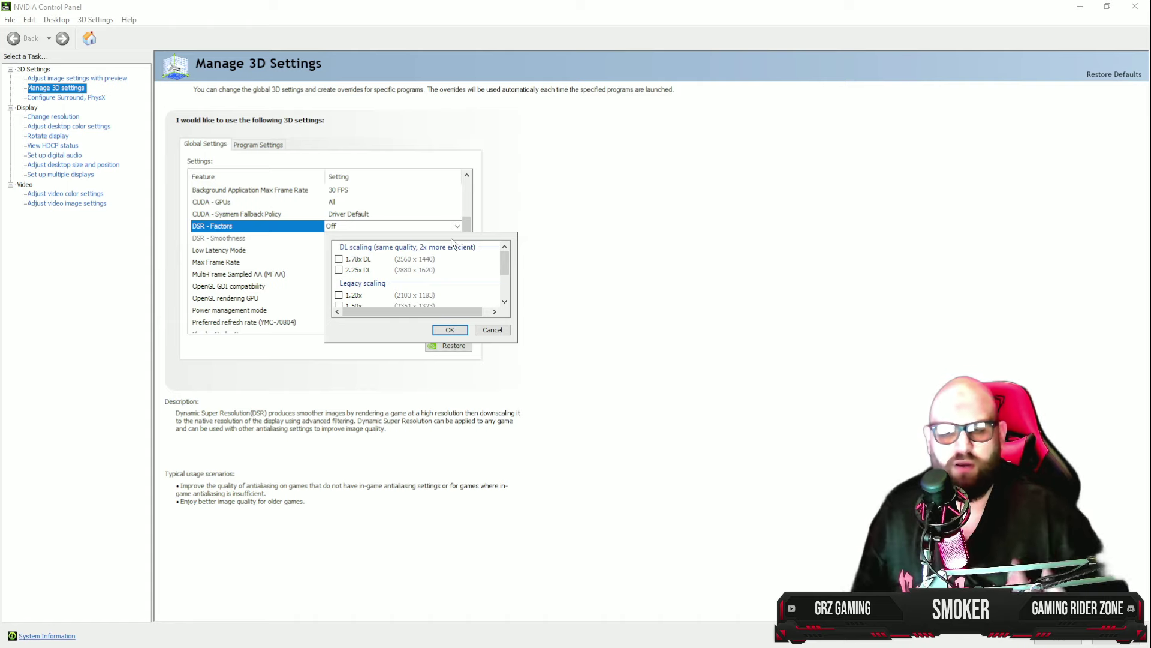
pyautogui.scroll(-3, 350, 264)
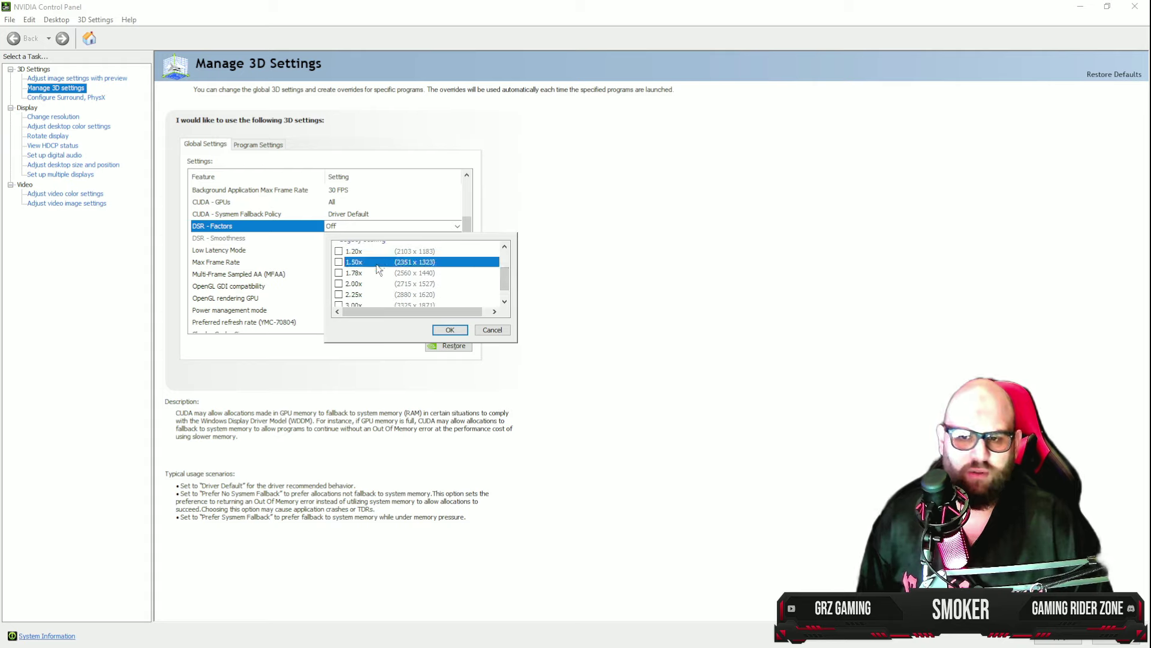
pyautogui.scroll(-1, 371, 276)
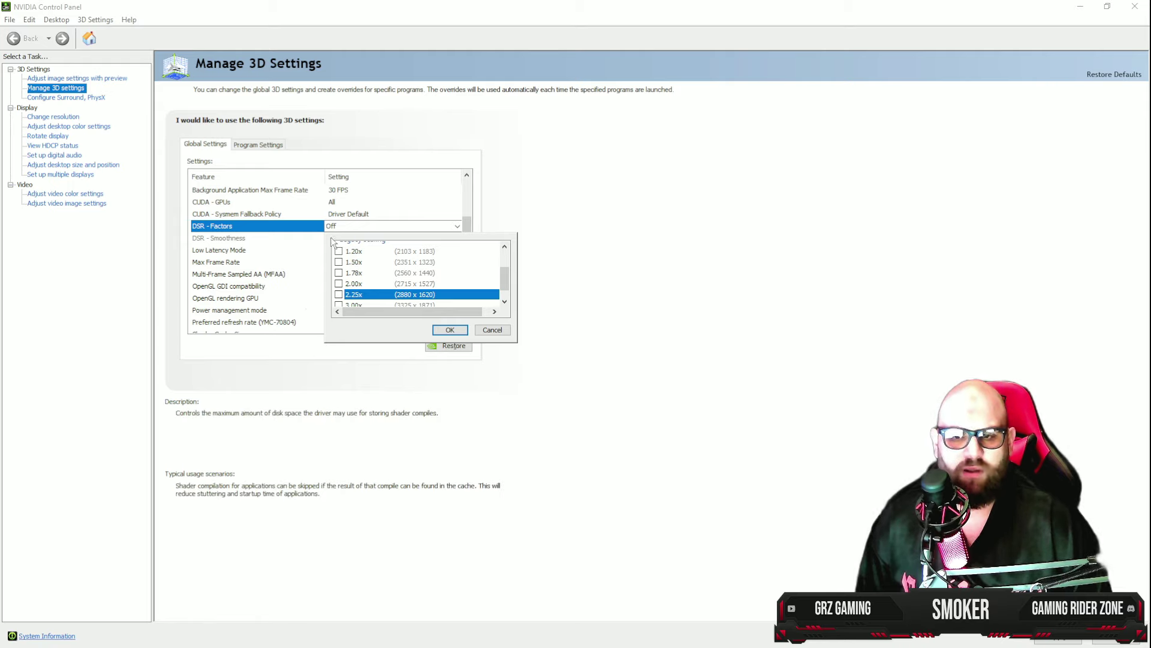
pyautogui.click(338, 295)
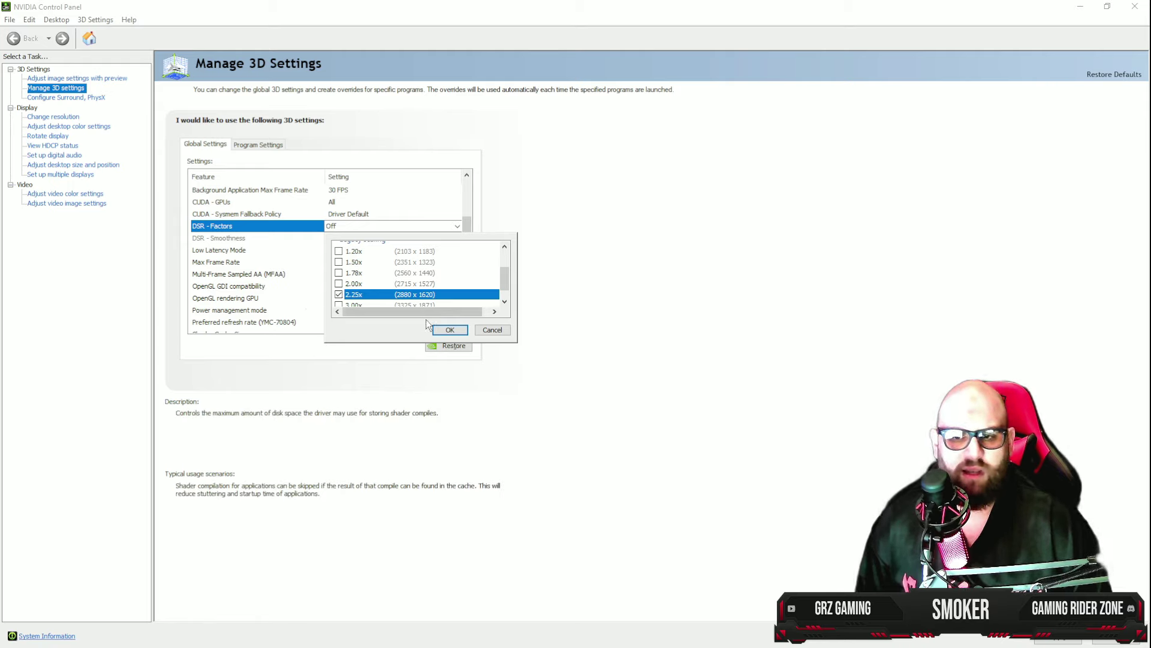
pyautogui.click(450, 330)
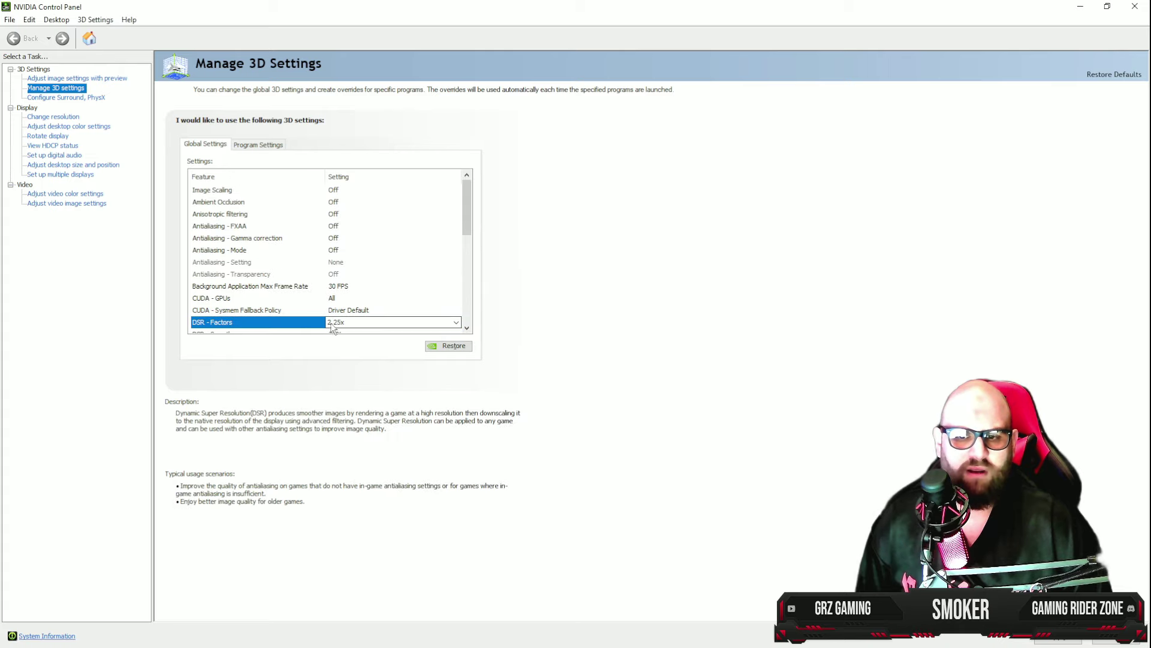
# - Check whether resolutions can be customized on the Change Resolution page, then clear the 2.25x factor from DSR - Factors
pyautogui.click(60, 117)
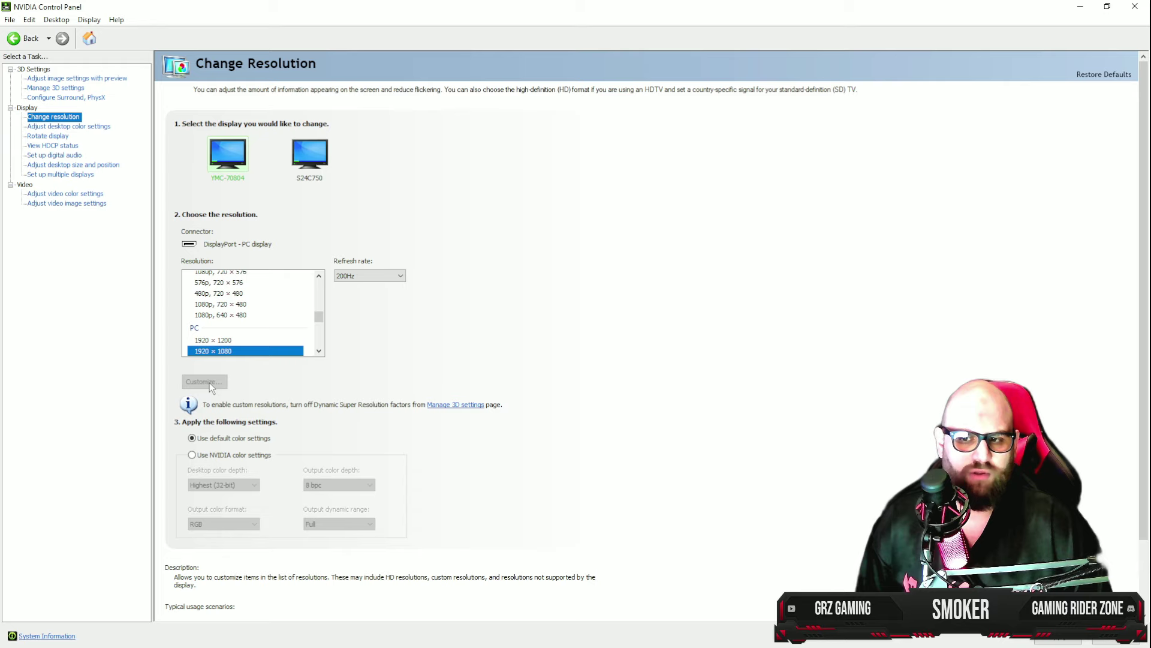
pyautogui.click(56, 88)
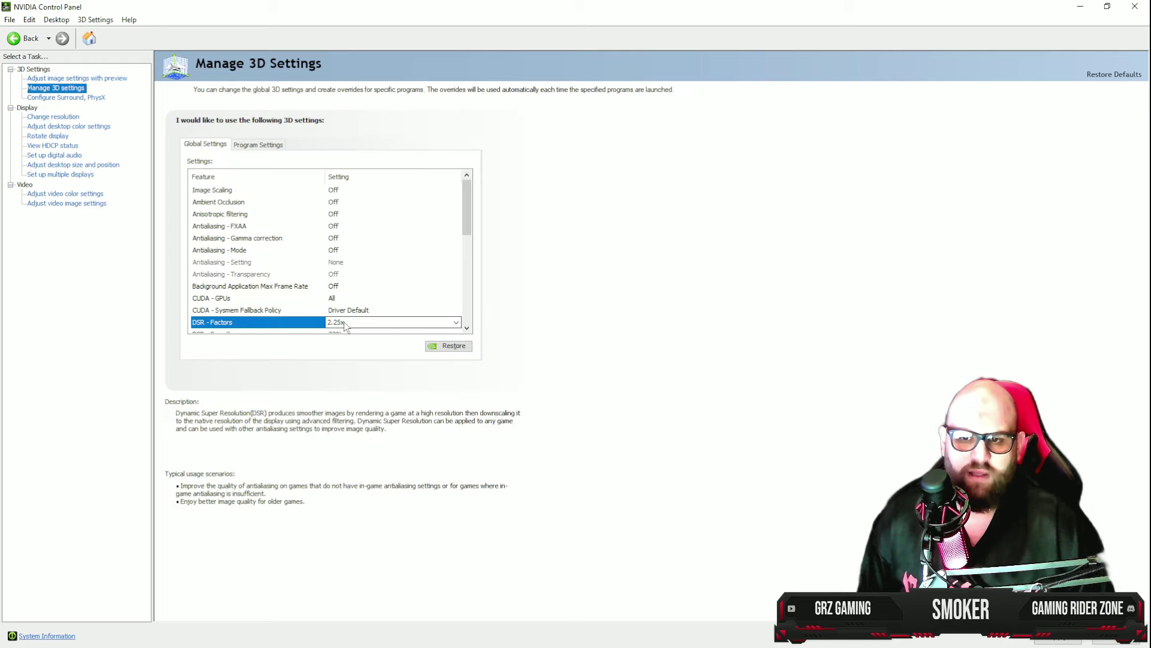
pyautogui.click(360, 322)
pyautogui.scroll(-3, 376, 378)
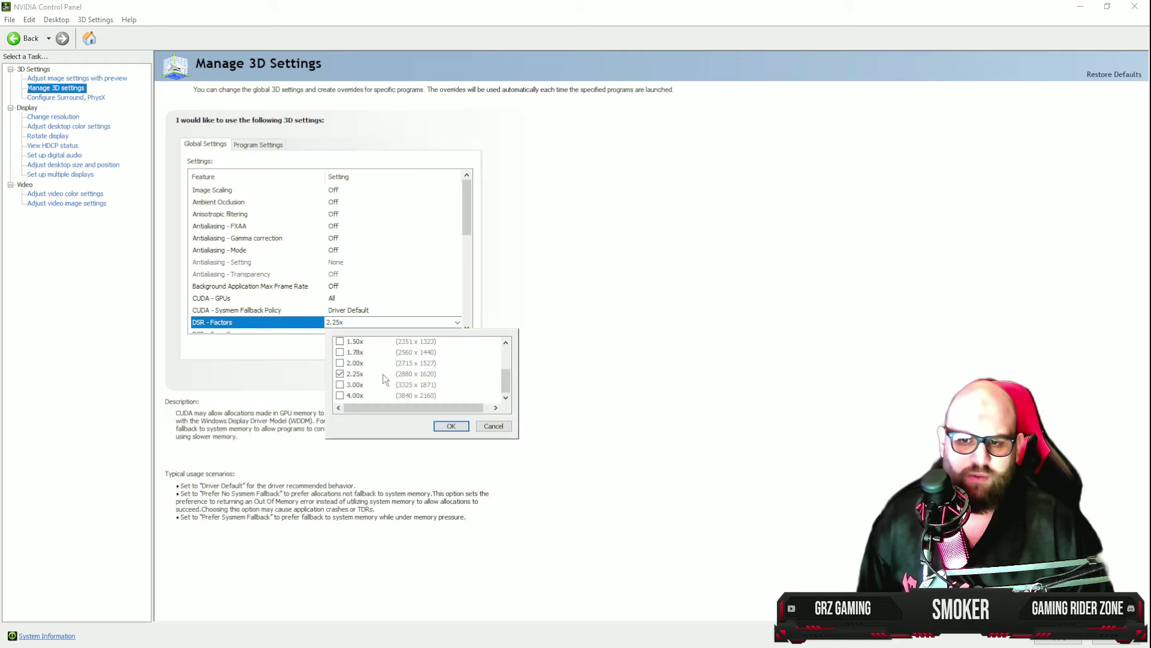
pyautogui.click(341, 375)
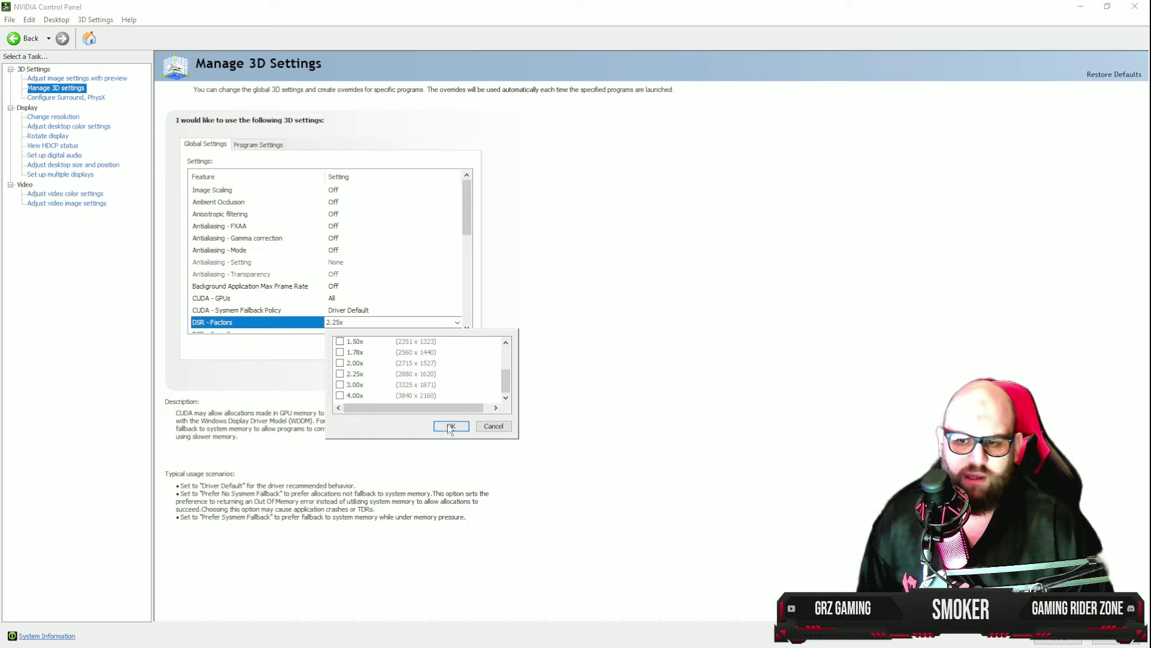
pyautogui.press('Return')
# - Check the options for Multi-Frame Sampled AA (MFAA) and OpenGL GDI compatibility, and the OpenGL rendering GPU setting
pyautogui.scroll(-2, 464, 243)
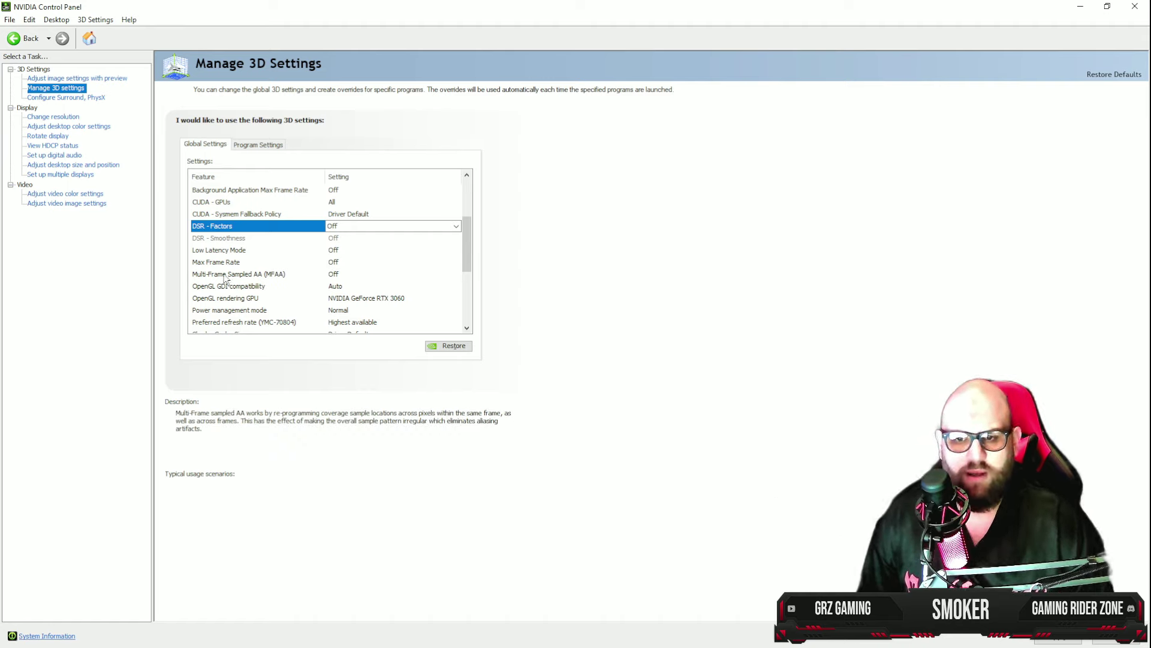
pyautogui.click(336, 274)
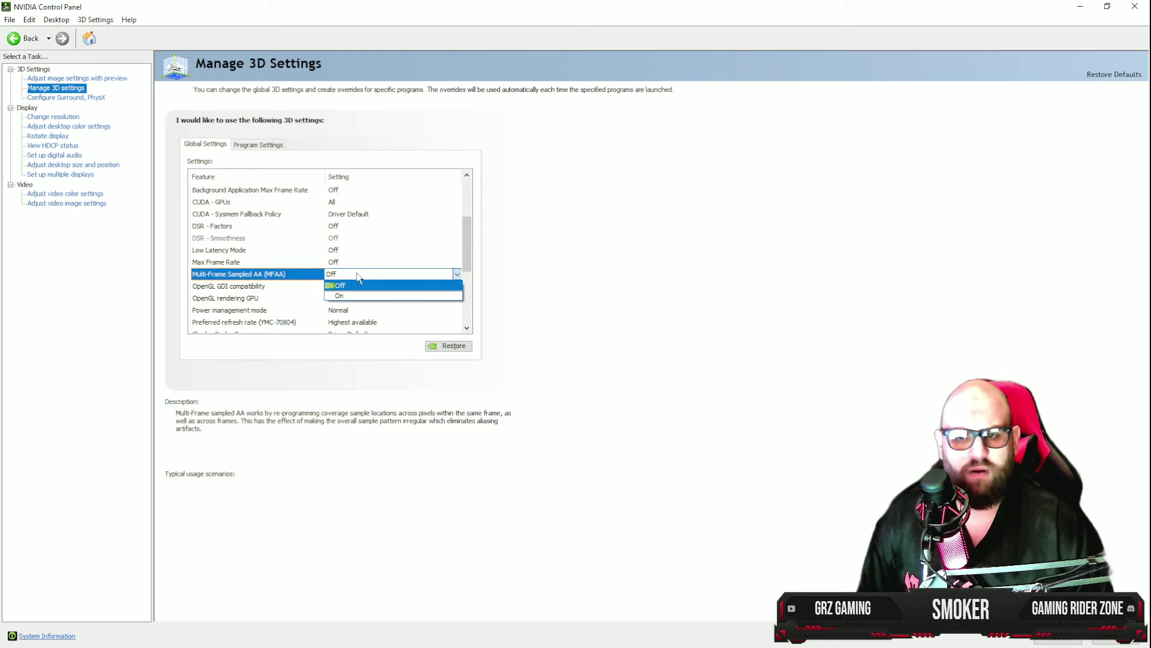
pyautogui.click(355, 277)
pyautogui.click(349, 289)
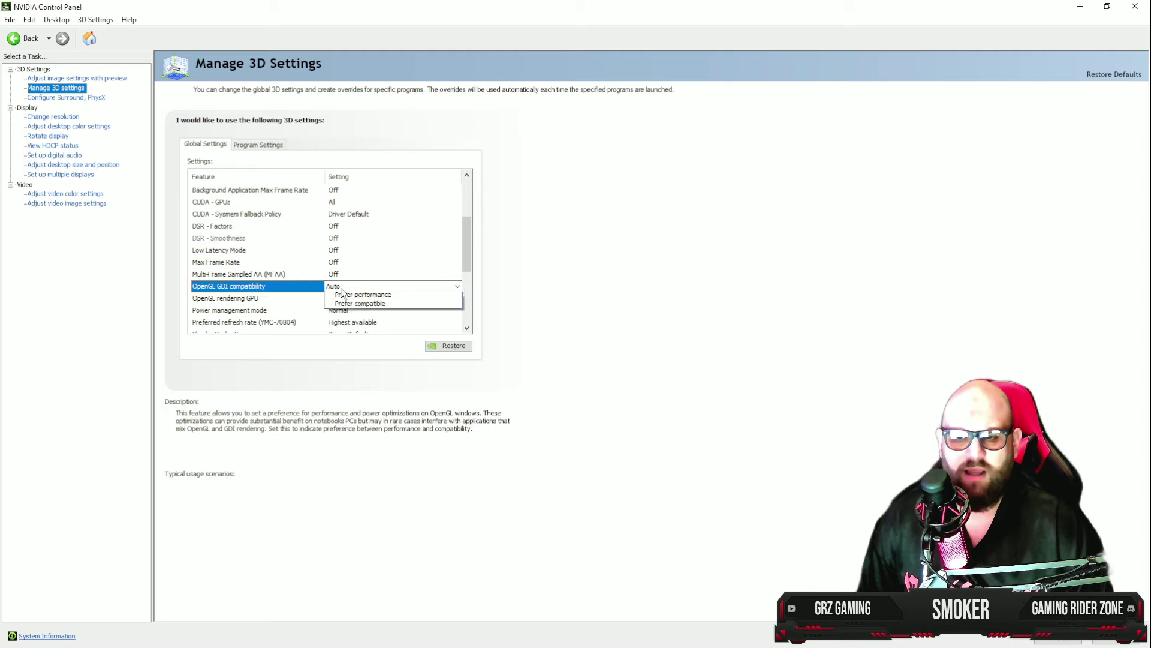
pyautogui.click(351, 290)
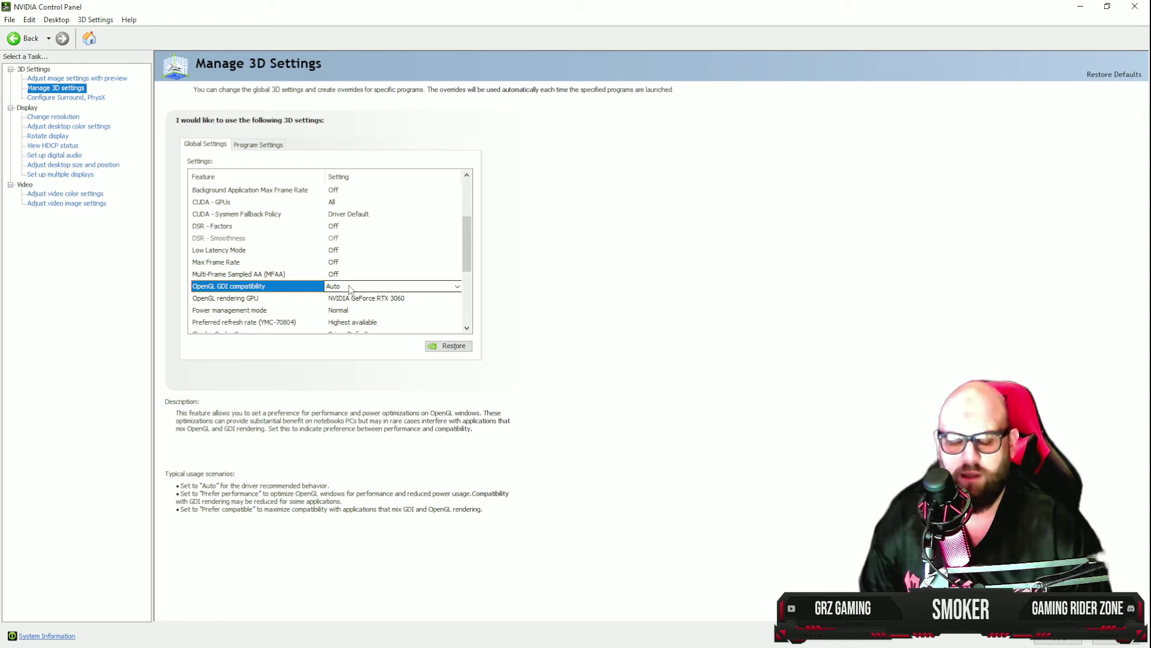
pyautogui.click(233, 298)
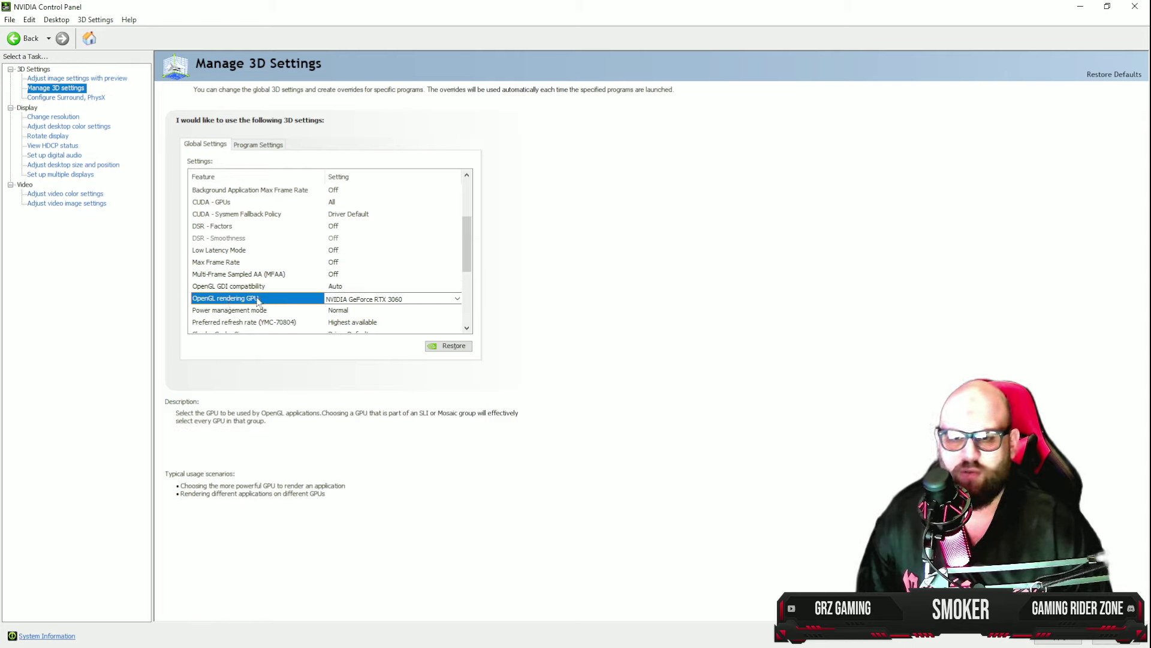
# - Select Normal for the global Power management mode
pyautogui.click(461, 249)
pyautogui.scroll(-2, 464, 267)
pyautogui.click(232, 263)
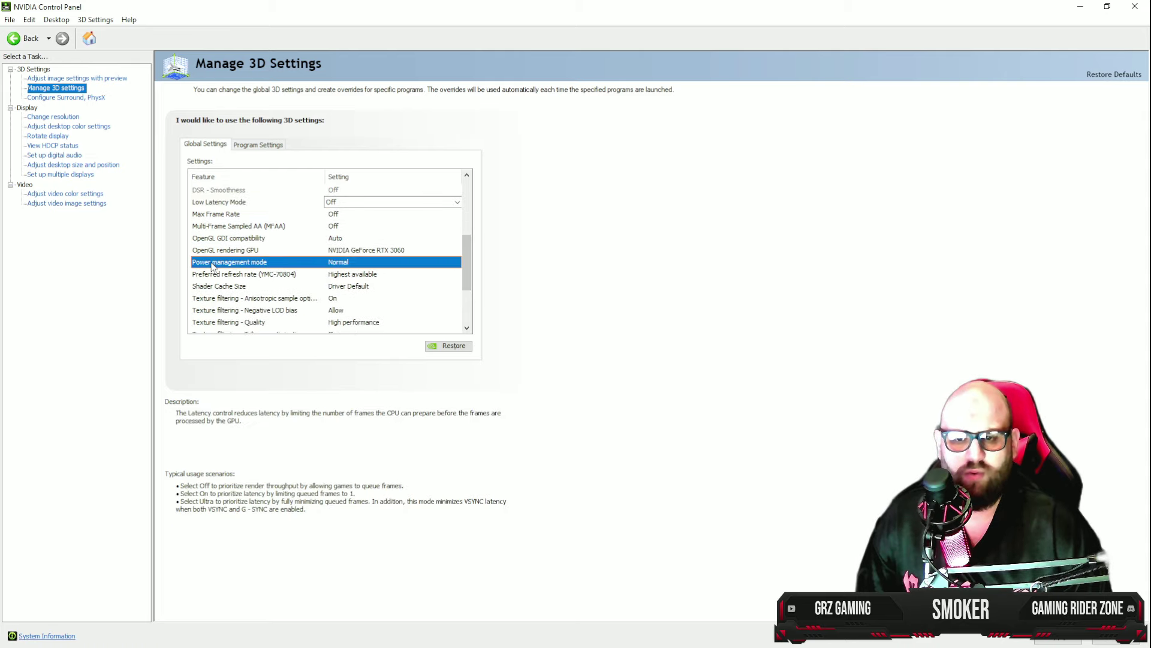
pyautogui.click(375, 262)
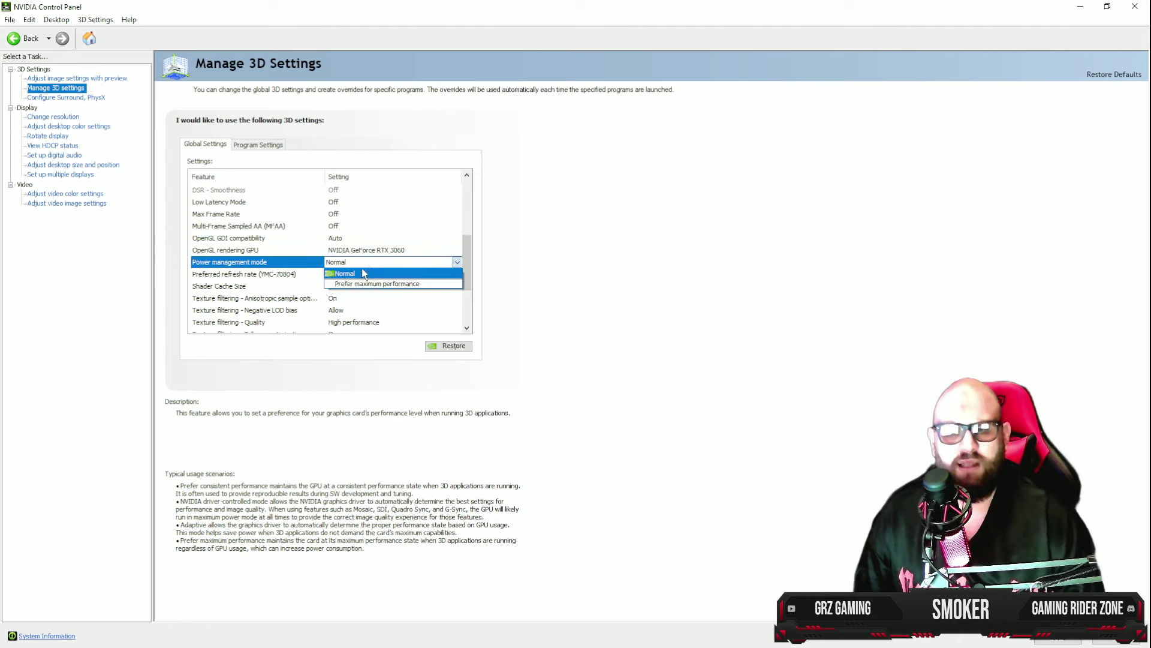
pyautogui.click(340, 274)
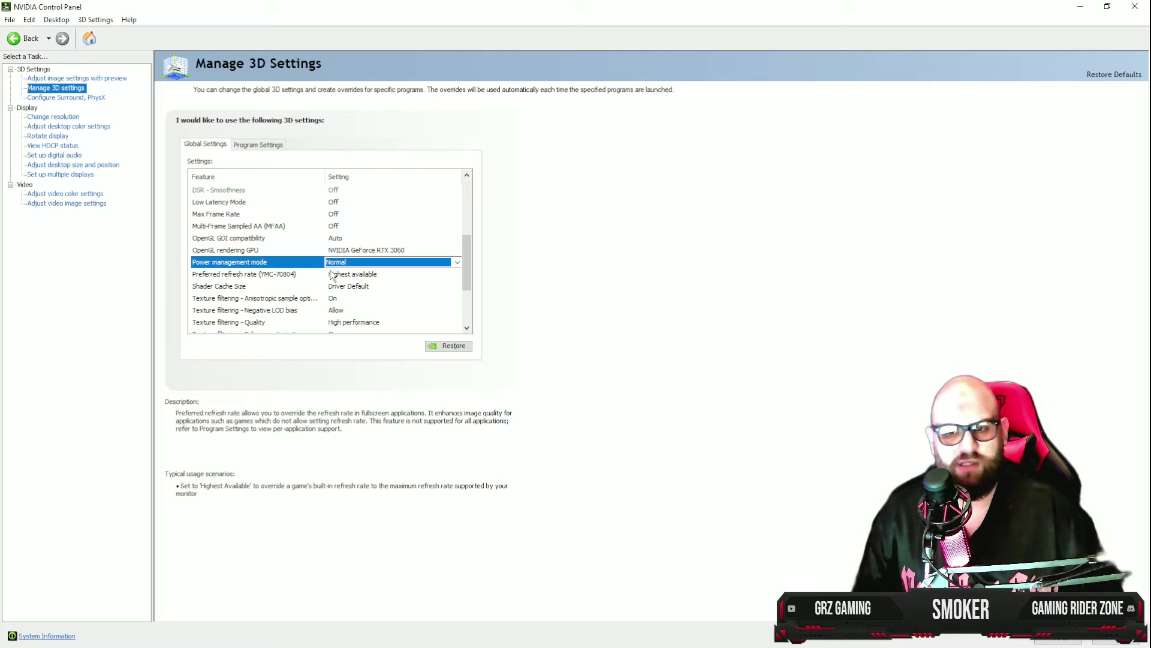
# - Select Highest available as the Preferred refresh rate for the monitor
pyautogui.click(211, 275)
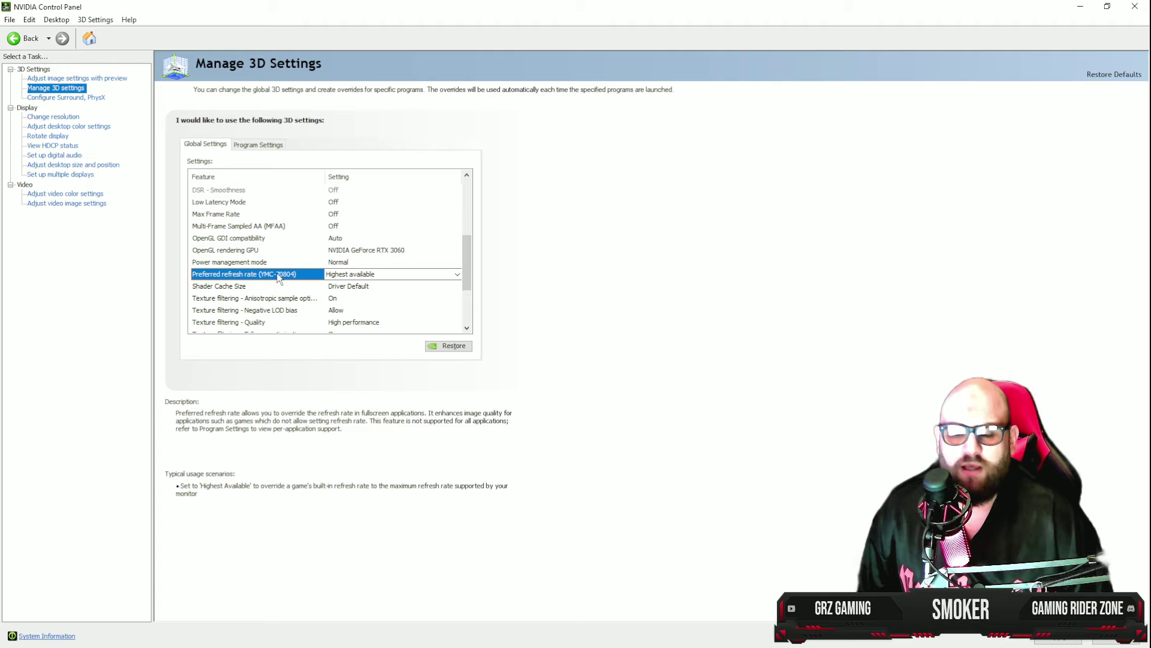
pyautogui.click(359, 275)
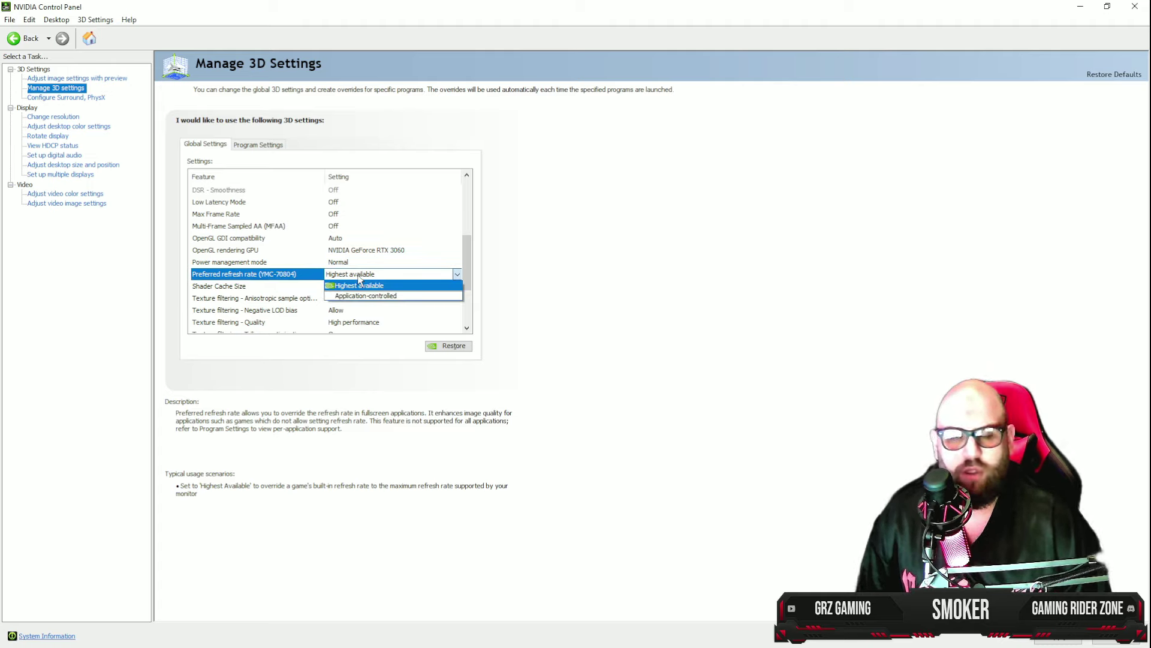
pyautogui.click(359, 276)
pyautogui.click(337, 275)
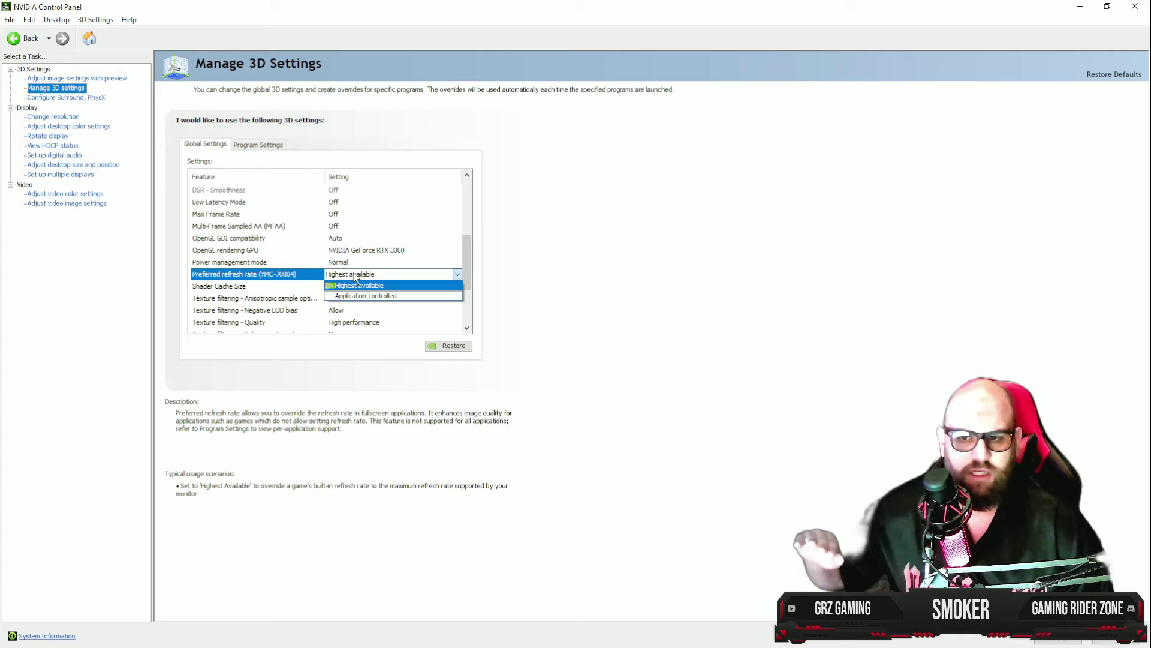
pyautogui.click(360, 285)
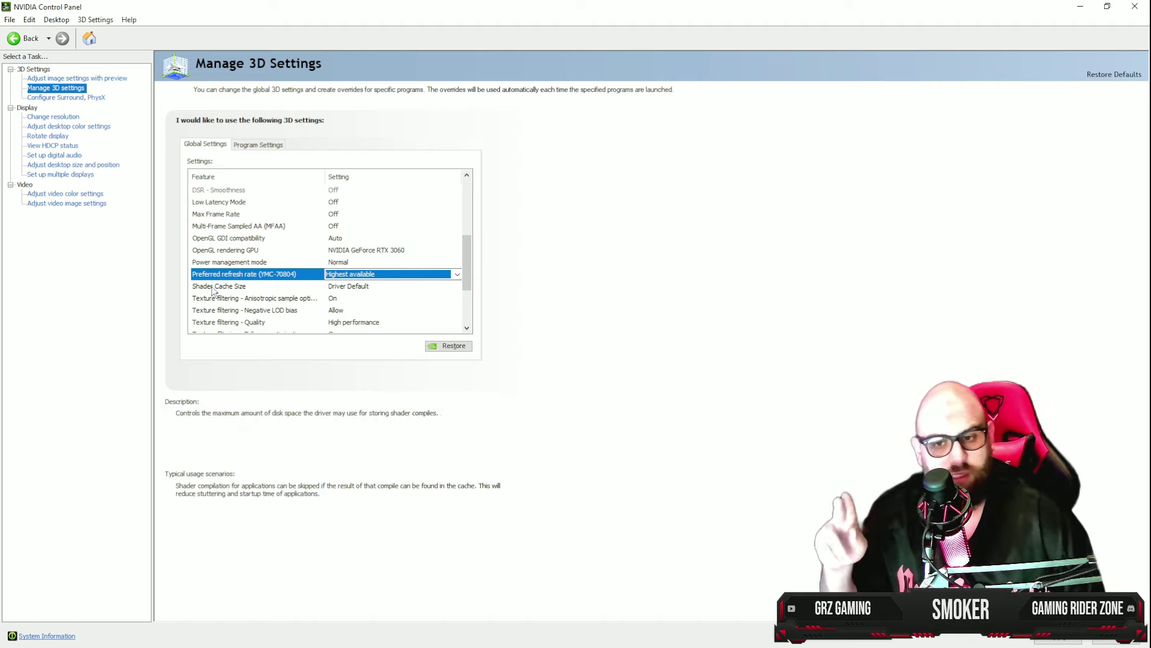
# - Set Shader Cache Size to Unlimited and return it to Driver Default
pyautogui.click(351, 287)
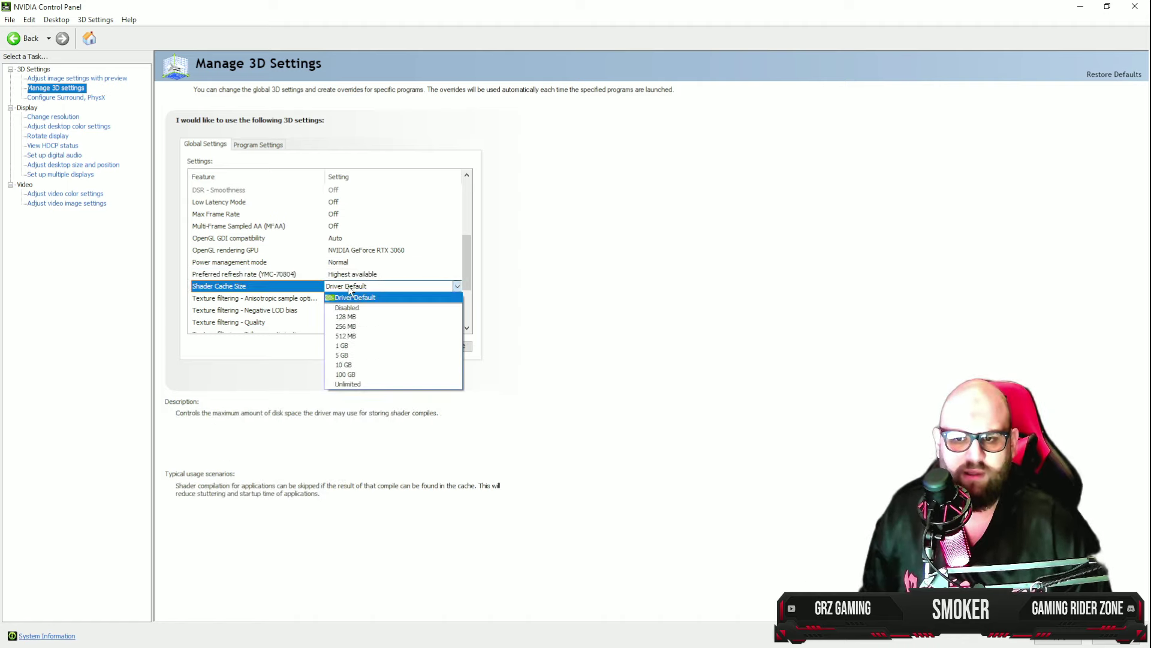
pyautogui.click(348, 384)
pyautogui.scroll(1, 462, 229)
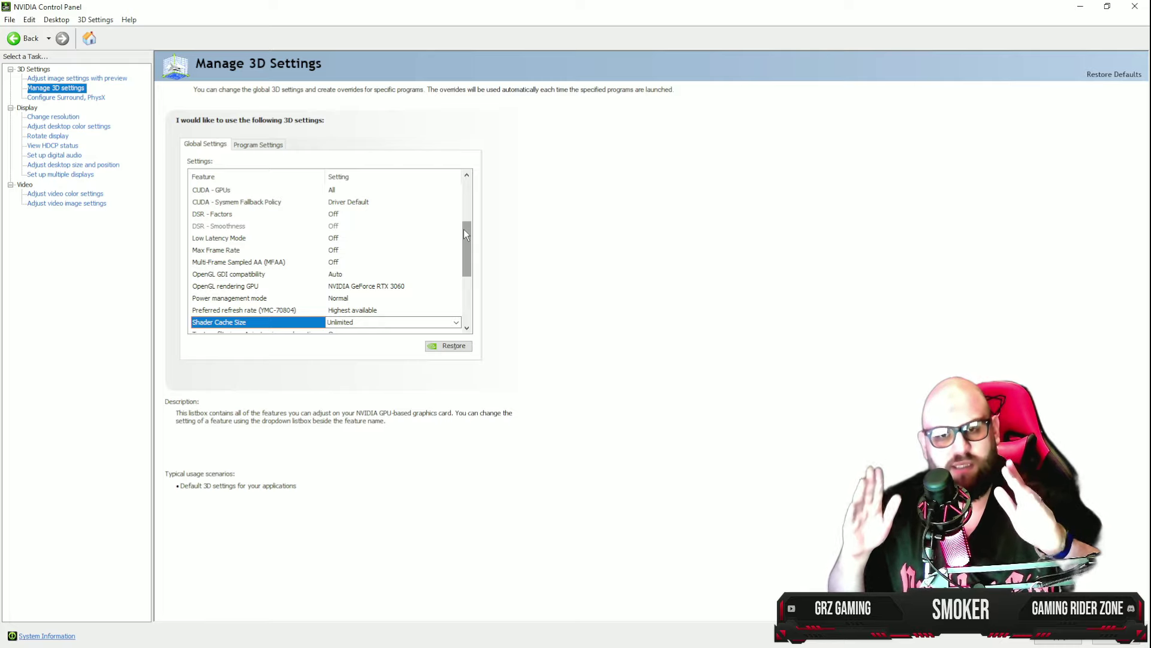
pyautogui.click(344, 324)
pyautogui.click(356, 333)
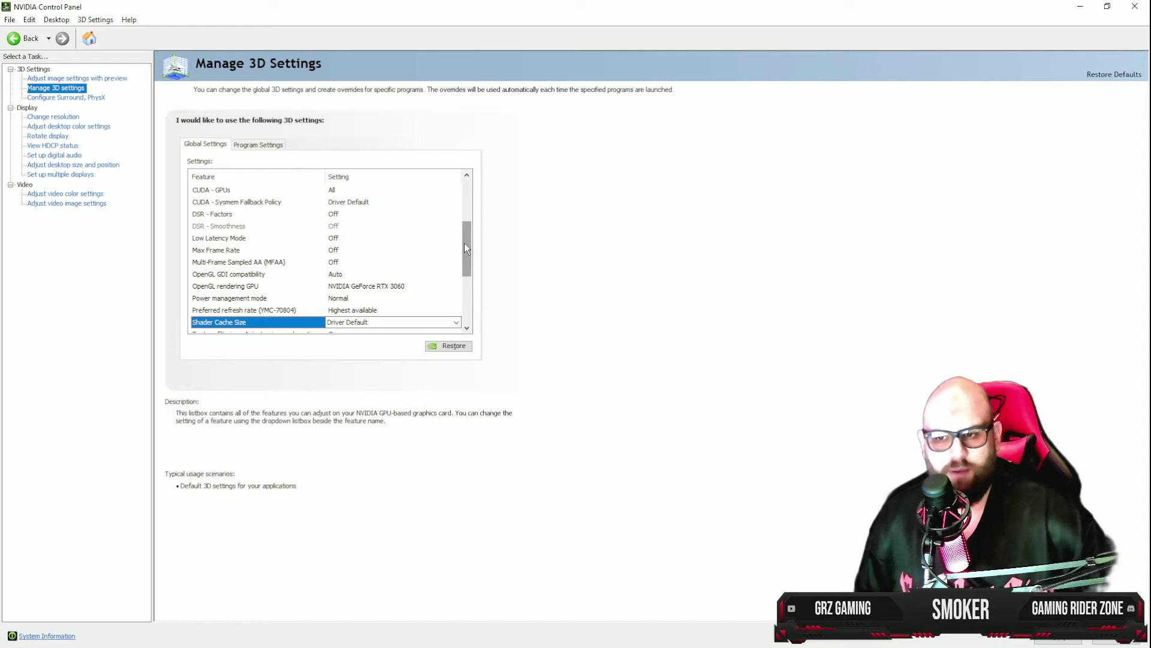
# - Review the Texture filtering settings for Anisotropic sample optimization and Negative LOD bias, and the options for Quality
pyautogui.moveTo(464, 246); pyautogui.dragTo(465, 257)
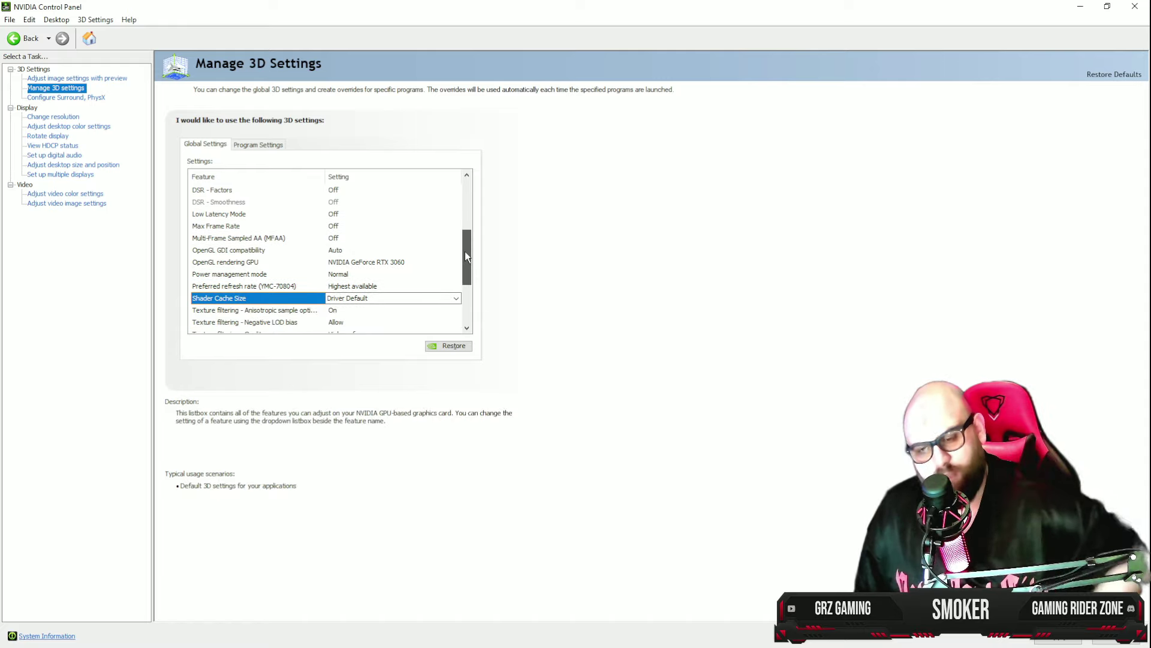
pyautogui.moveTo(465, 257); pyautogui.dragTo(466, 276)
pyautogui.click(277, 264)
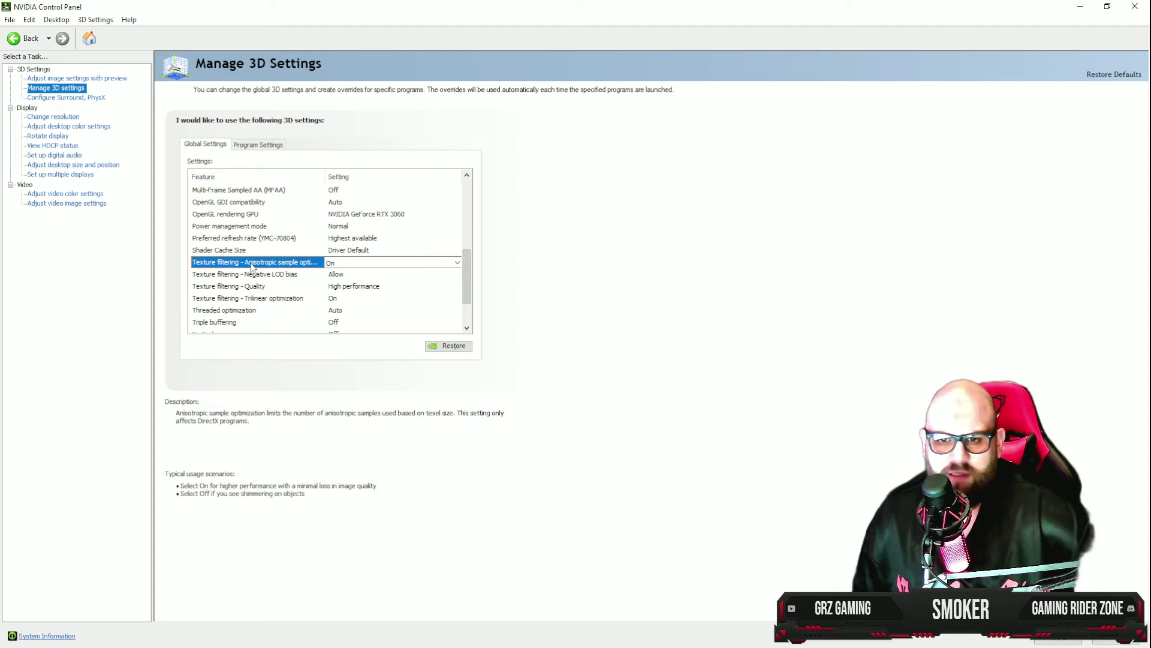
pyautogui.press('Down')
pyautogui.press('Down')
pyautogui.press('Down')
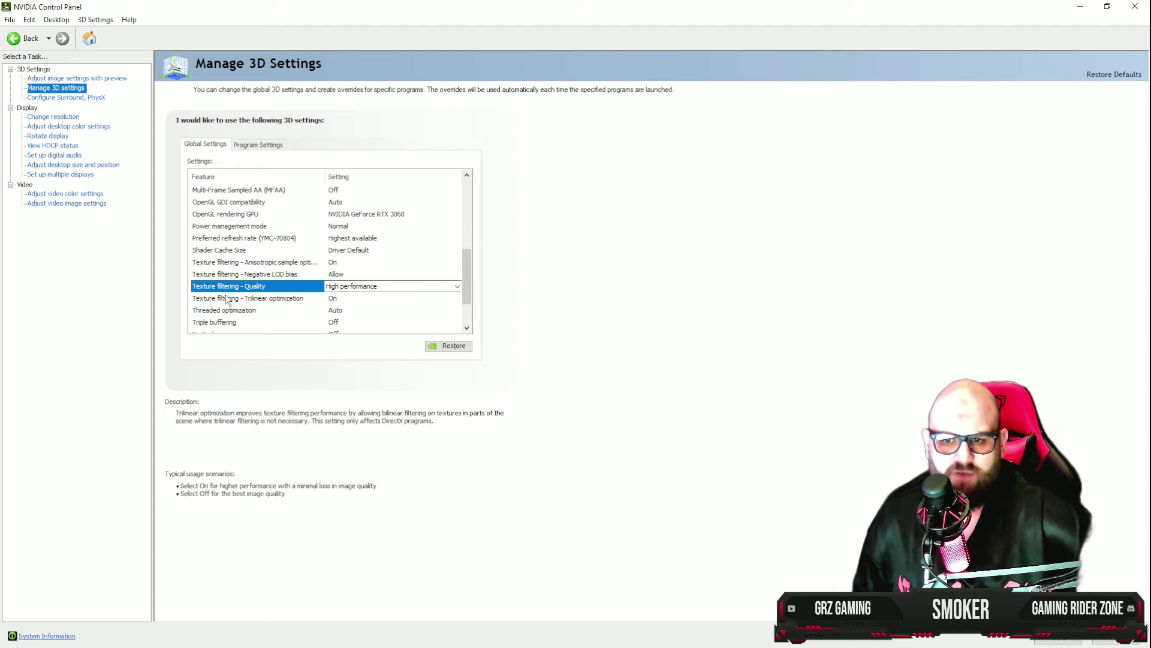
pyautogui.click(354, 286)
pyautogui.click(355, 286)
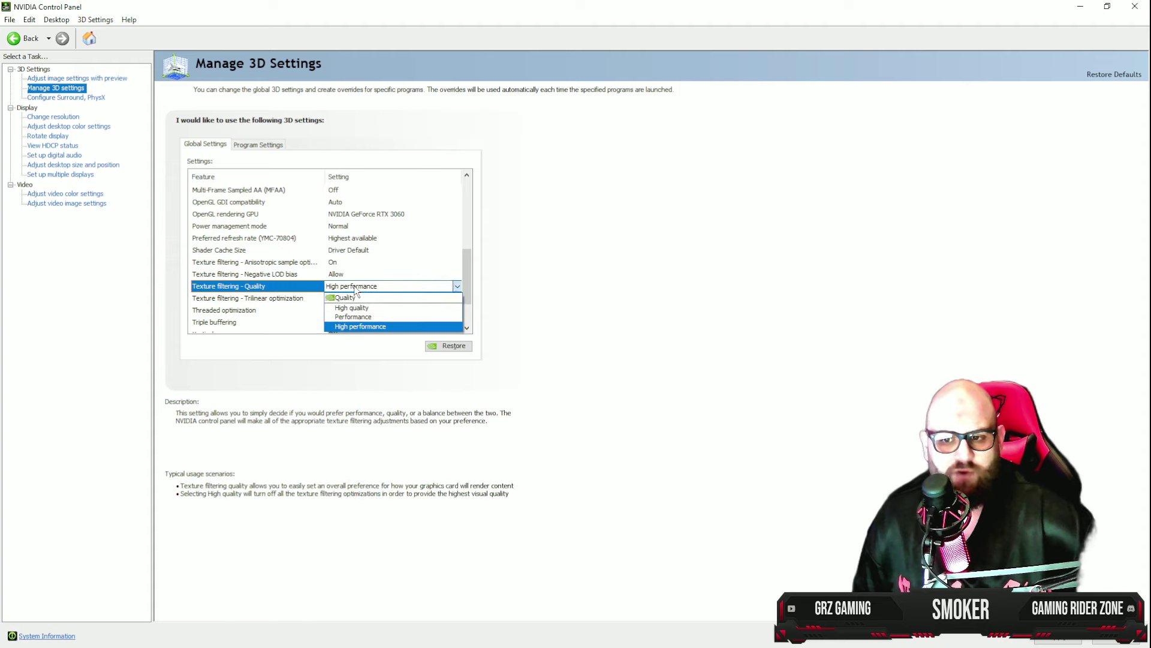
pyautogui.click(355, 290)
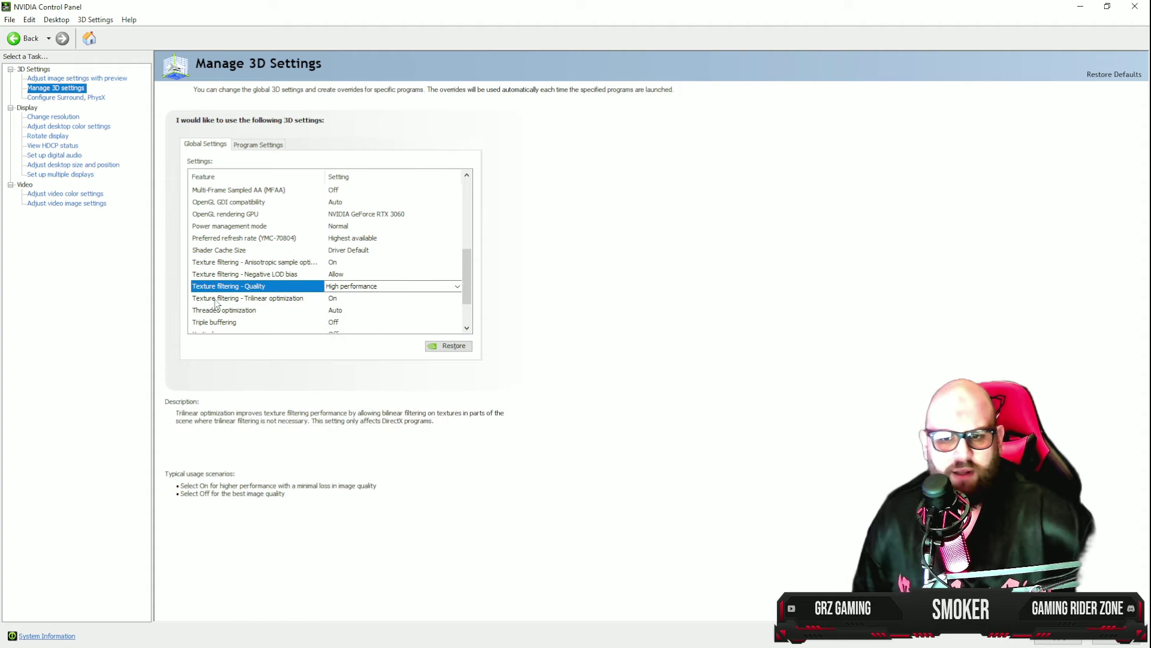
# - Select On for Texture filtering - Trilinear optimization
pyautogui.click(351, 299)
pyautogui.click(352, 300)
pyautogui.click(353, 308)
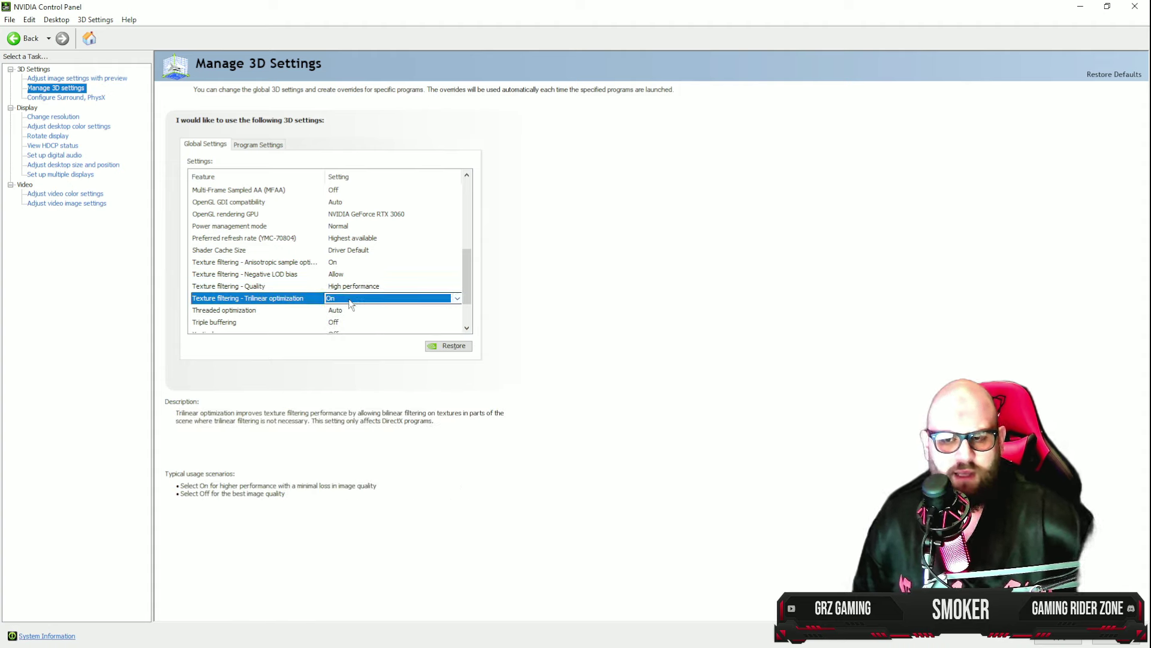
# - Set Threaded optimization to On in the global settings
pyautogui.scroll(-1, 469, 309)
pyautogui.click(228, 274)
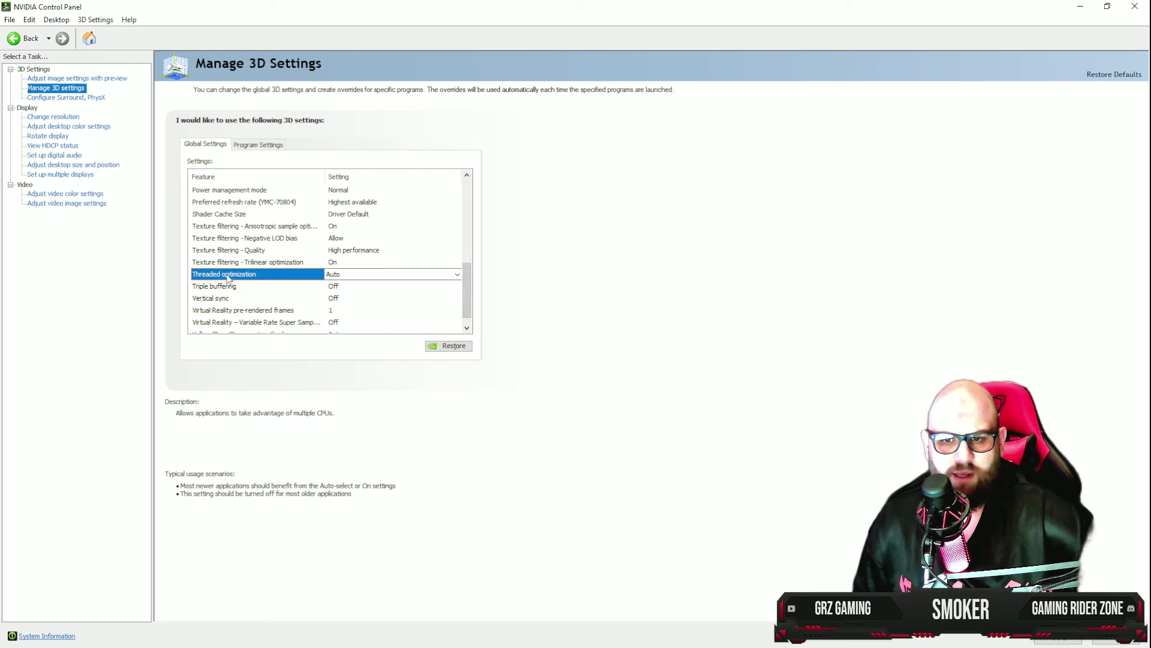
pyautogui.click(359, 274)
pyautogui.click(359, 277)
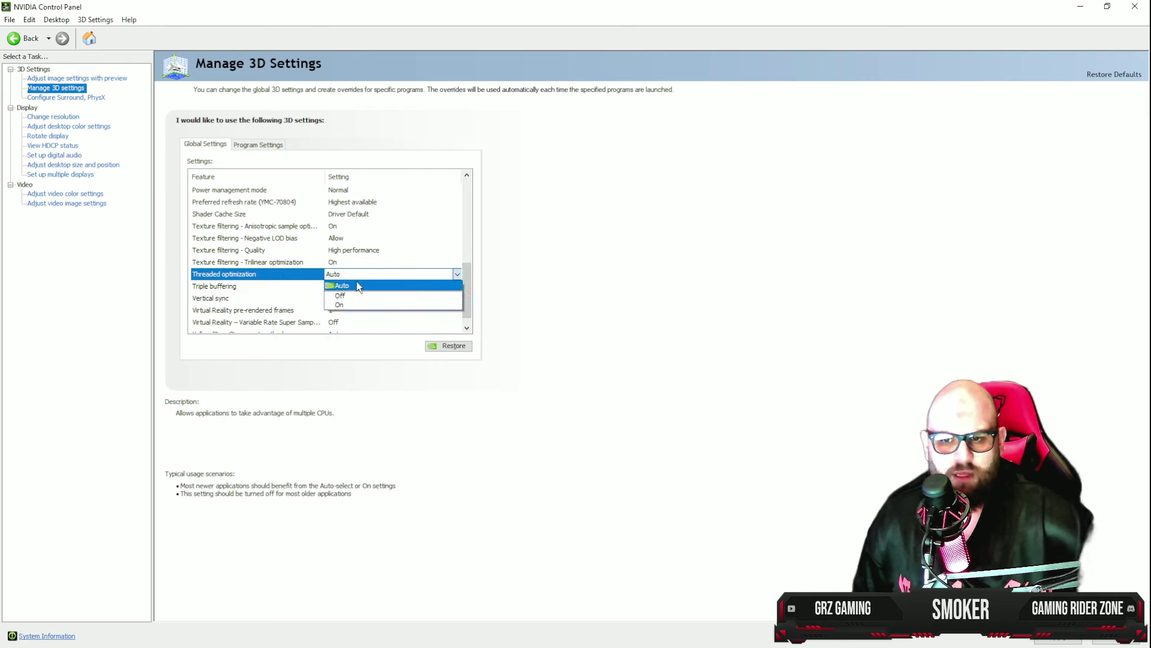
pyautogui.click(362, 306)
# - Select Off for Triple buffering and Vertical sync in the global 3D settings
pyautogui.scroll(-1, 244, 272)
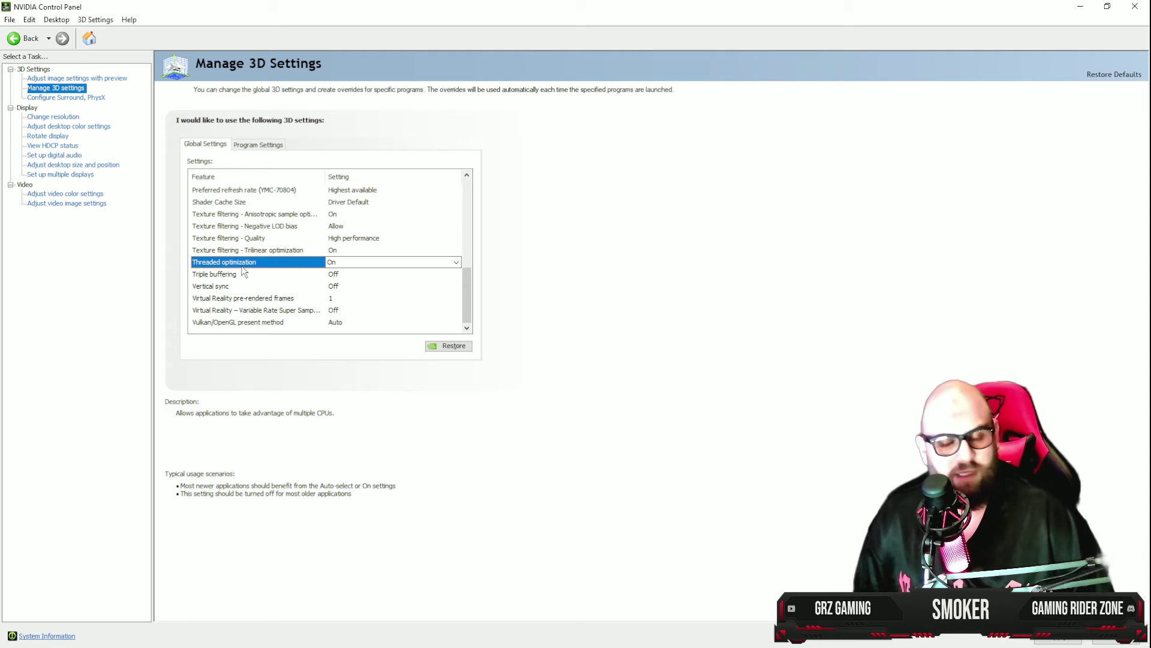
pyautogui.click(243, 273)
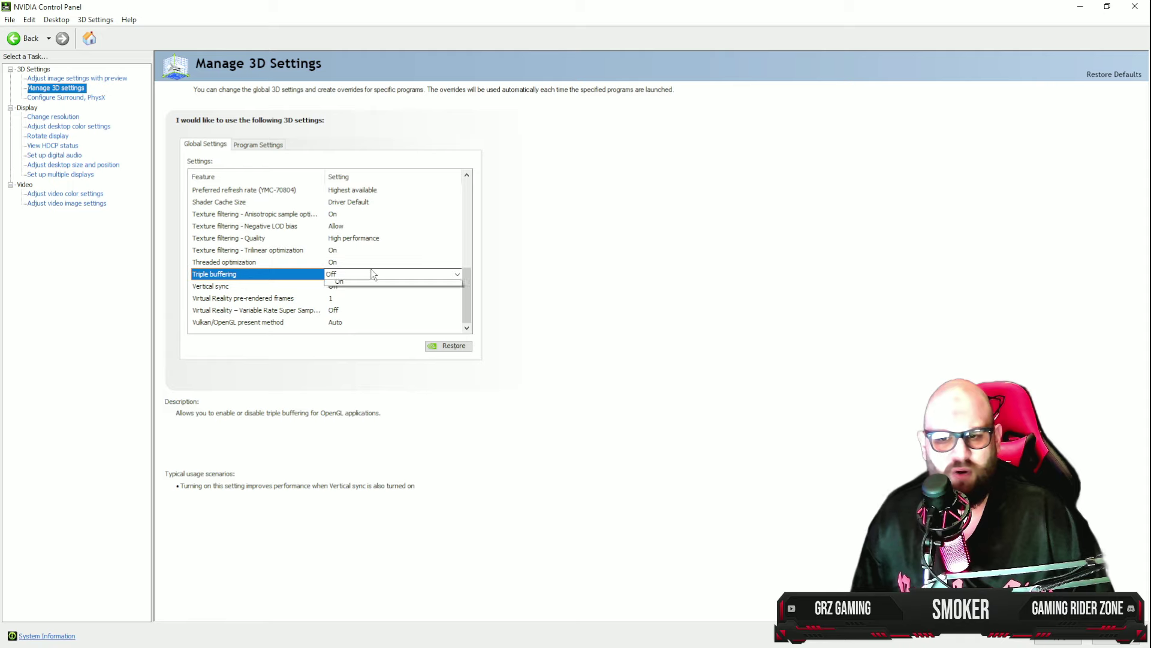
pyautogui.click(354, 286)
pyautogui.click(352, 288)
pyautogui.click(352, 289)
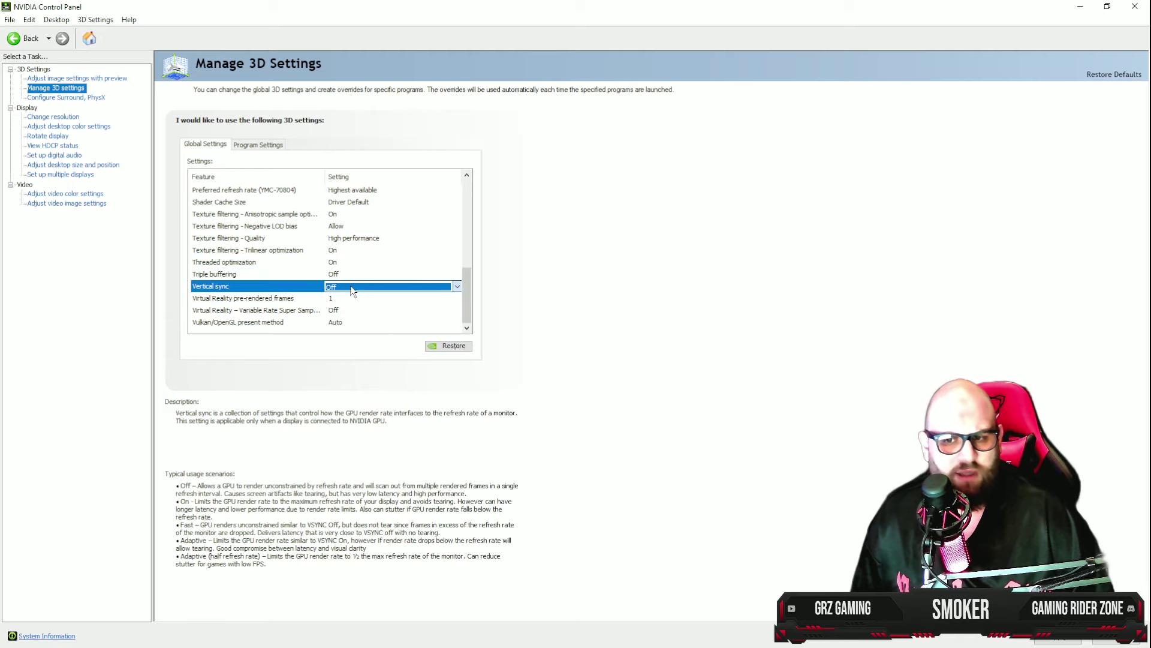
pyautogui.click(355, 298)
# - Review the options for Virtual Reality – Variable Rate Super Sampling in the global 3D settings
pyautogui.click(389, 310)
pyautogui.click(389, 310)
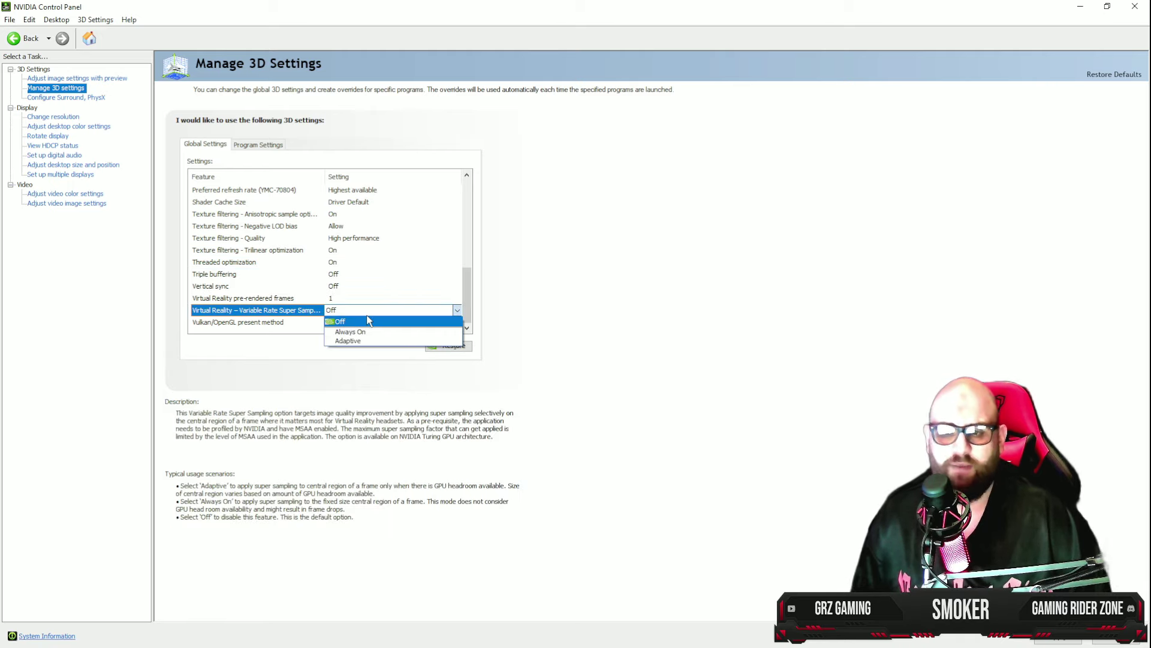
pyautogui.click(367, 313)
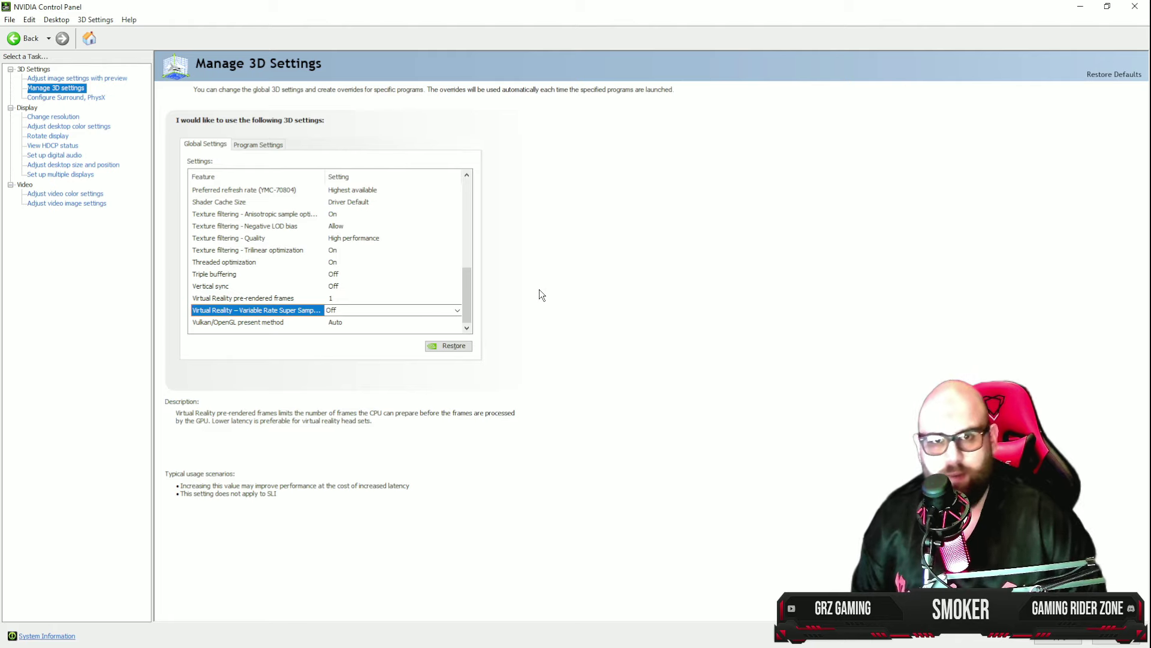
# - Switch the PhysX processor to Auto-select (recommended) and back to NVIDIA GeForce RTX 3060
pyautogui.click(66, 97)
pyautogui.click(412, 162)
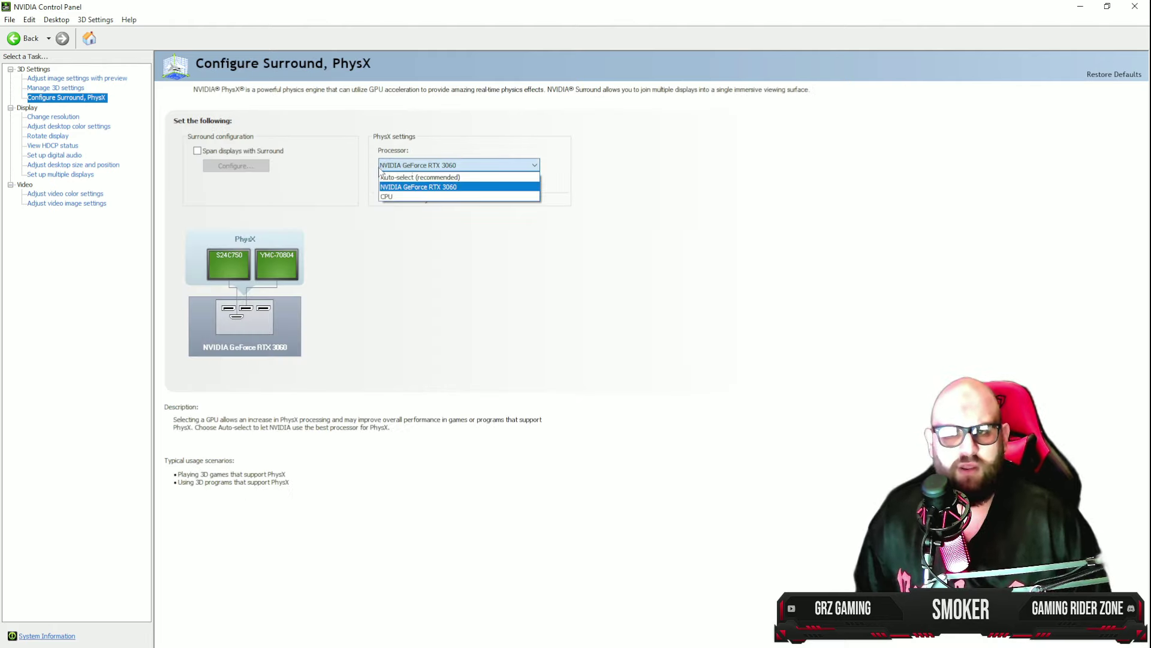
pyautogui.click(413, 177)
pyautogui.click(419, 165)
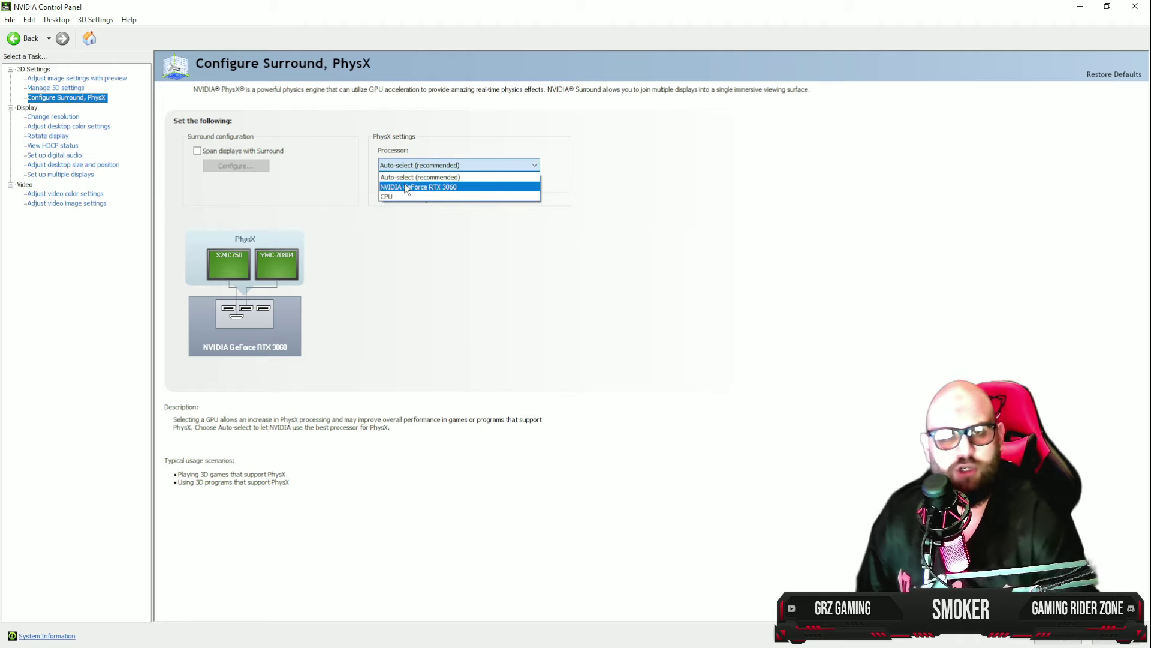
pyautogui.click(419, 186)
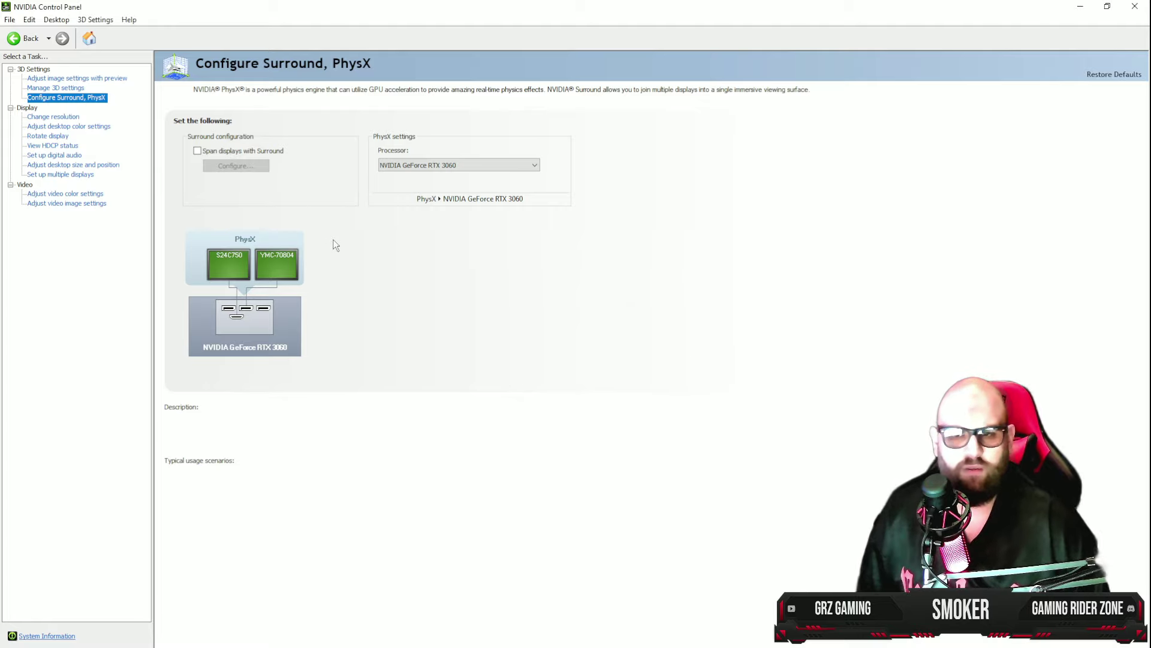
# - Open the custom resolution settings for the YMC-70804 display and examine the horizontal pixels, vertical lines and refresh rate
pyautogui.click(47, 116)
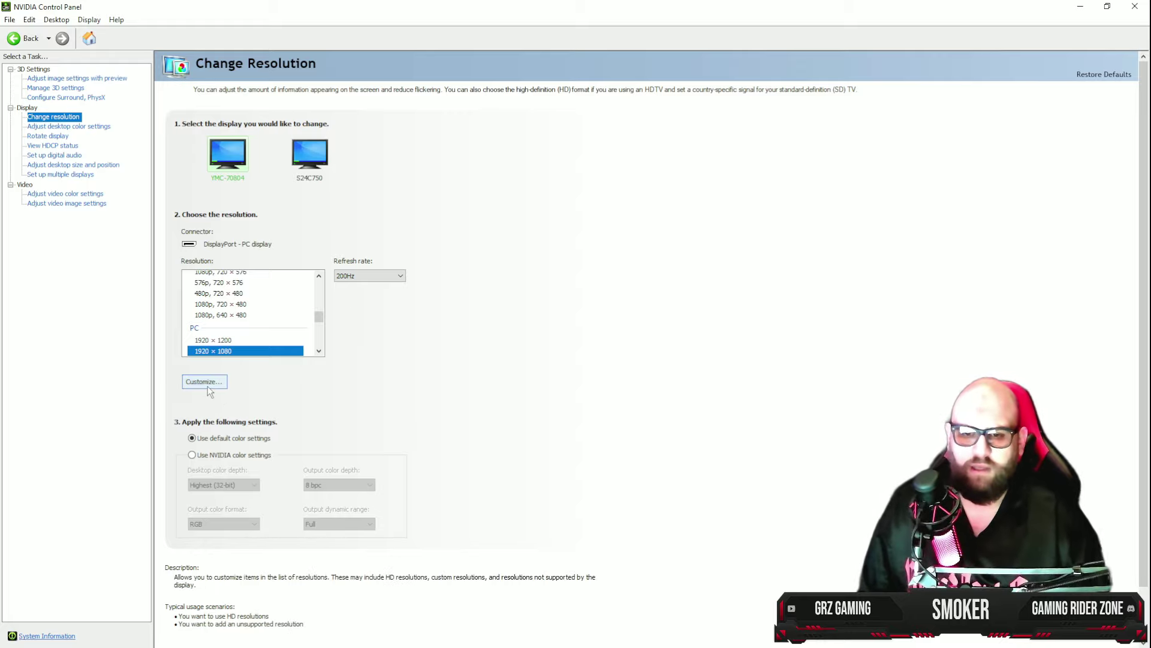
pyautogui.click(204, 381)
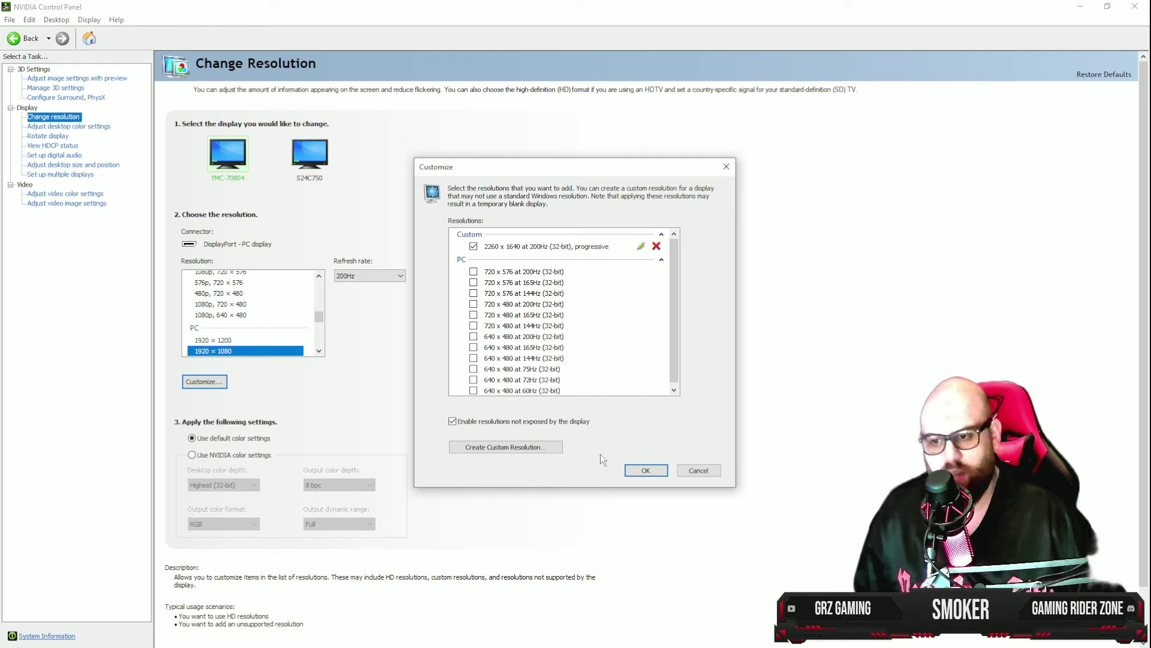
pyautogui.click(476, 449)
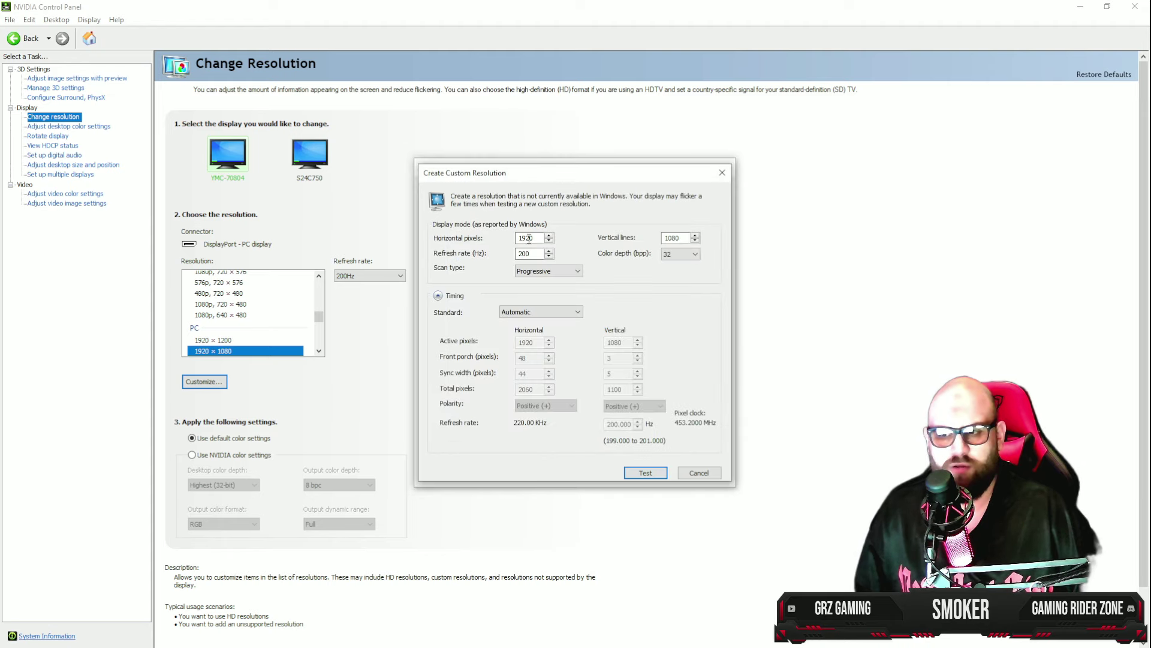
pyautogui.doubleClick(531, 238)
pyautogui.click(540, 240)
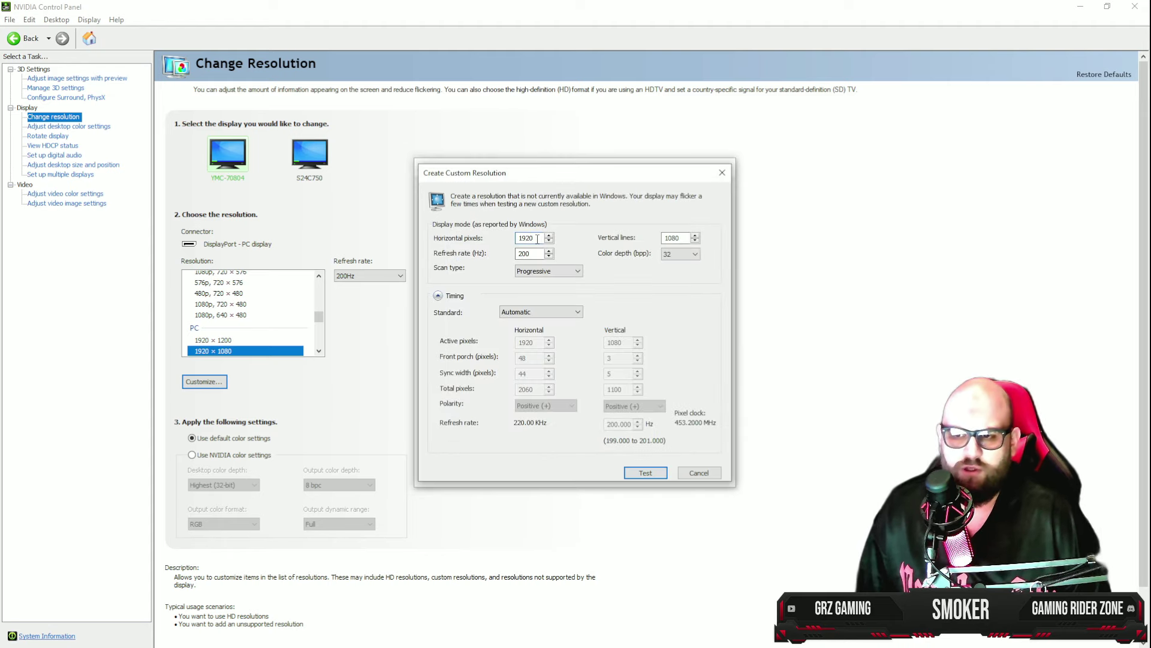
pyautogui.click(684, 238)
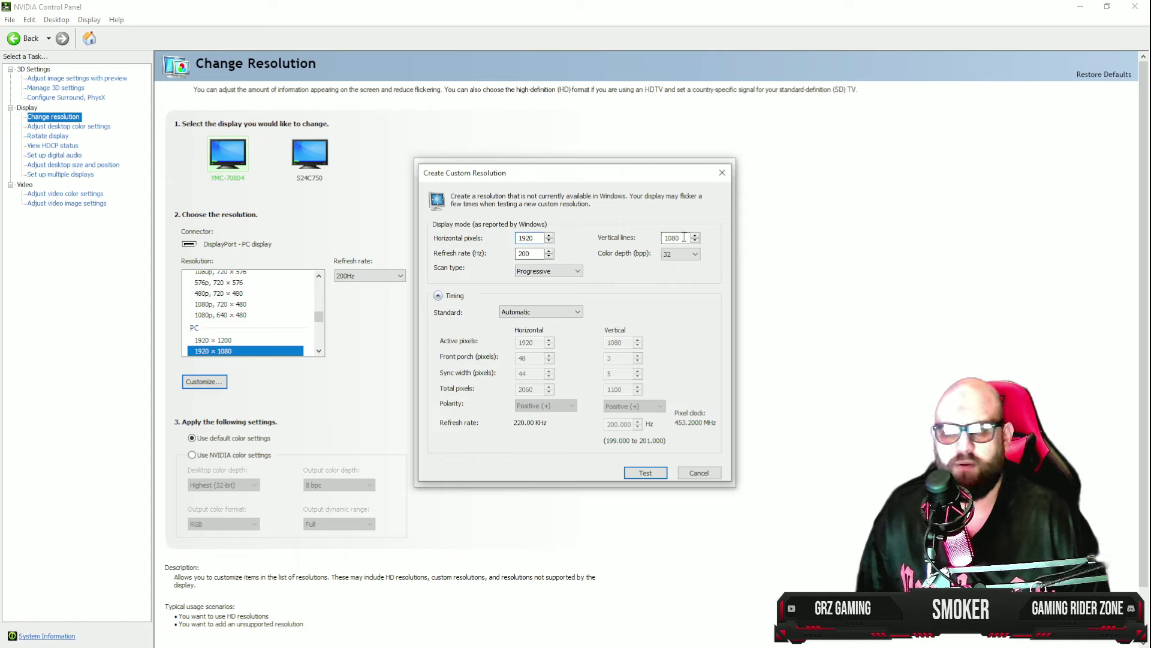
pyautogui.doubleClick(527, 238)
pyautogui.doubleClick(533, 254)
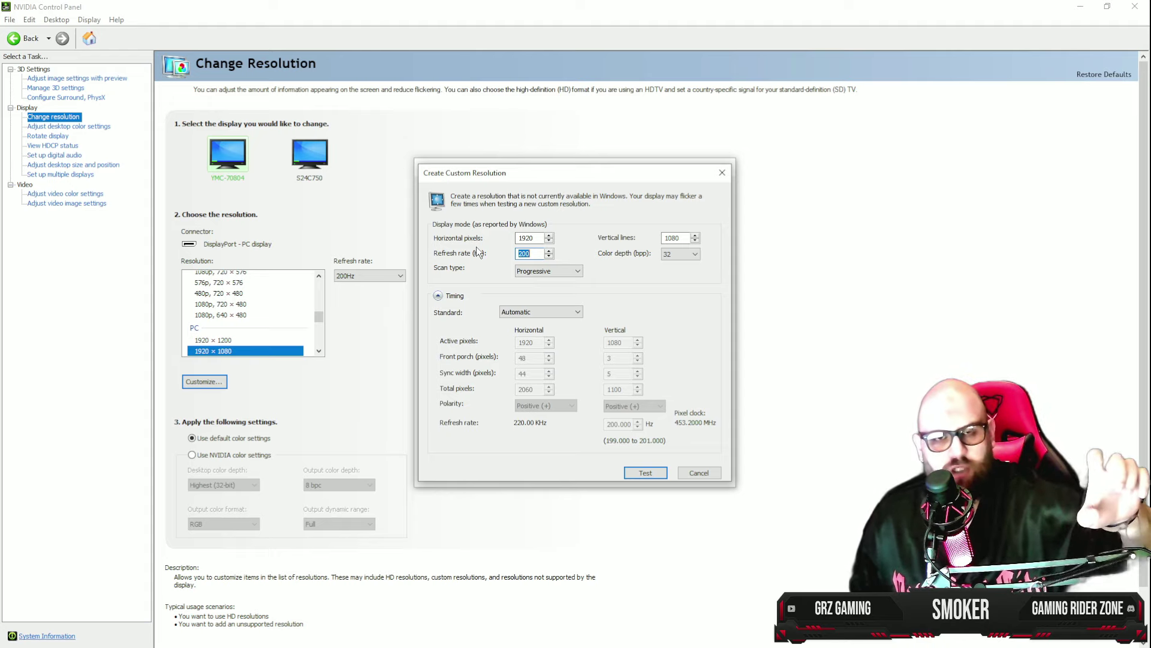
pyautogui.click(539, 253)
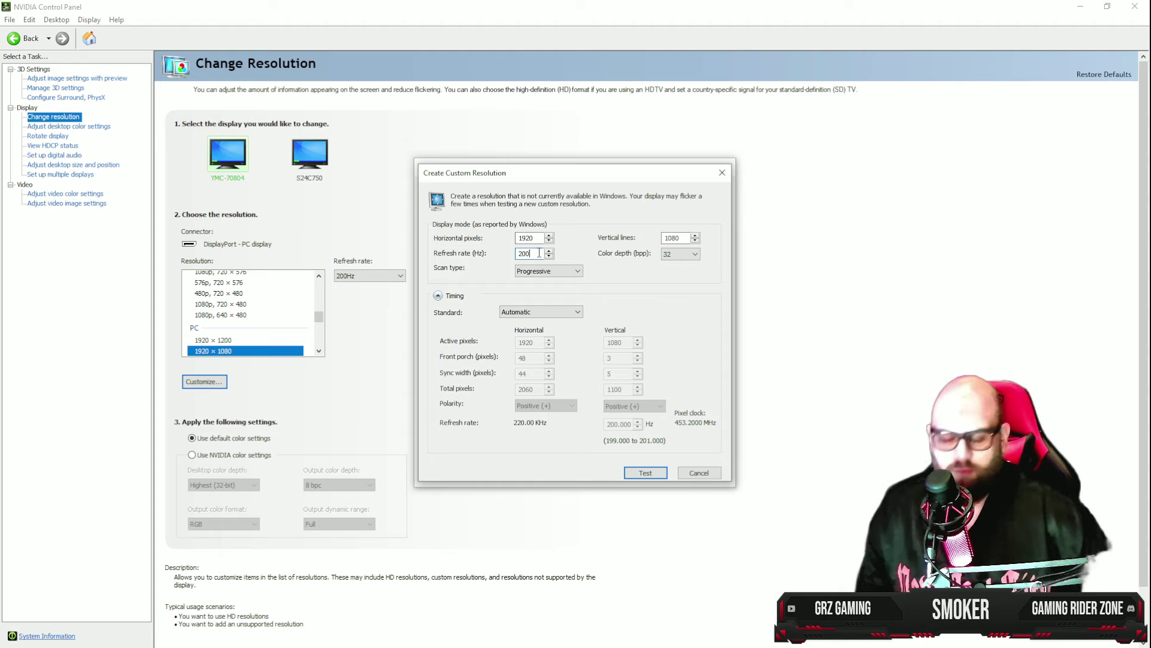
# - Try custom resolution refresh rates of 60, 65, 70 and 75 Hz, and cancel the customization without testing it
pyautogui.write('60')
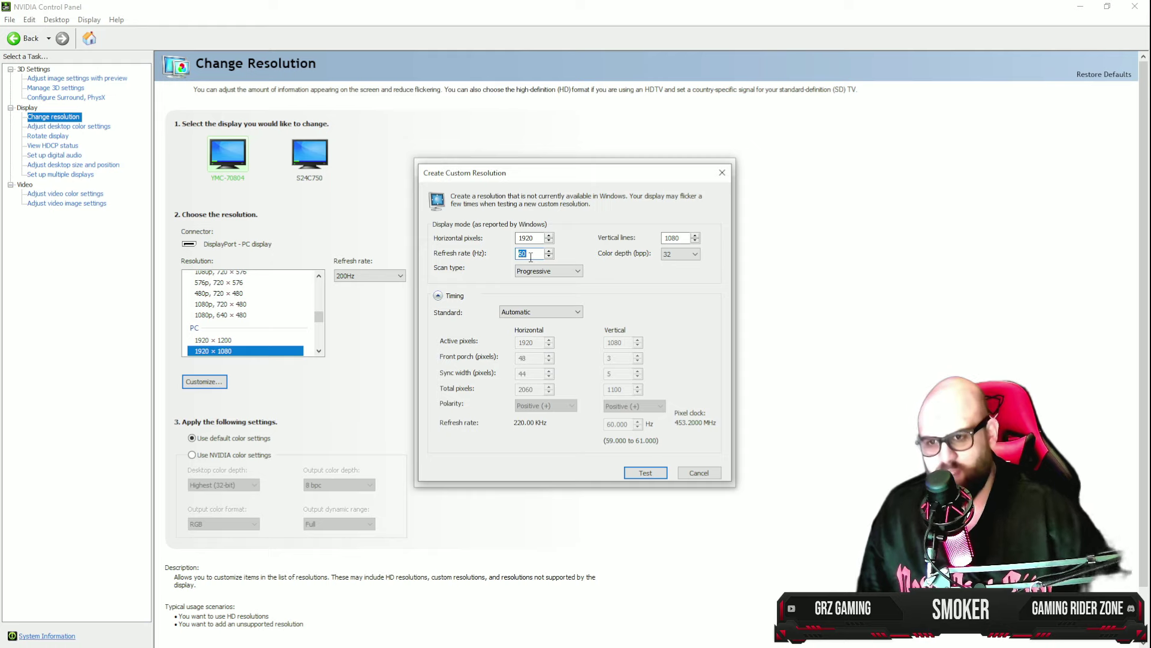
pyautogui.write('65')
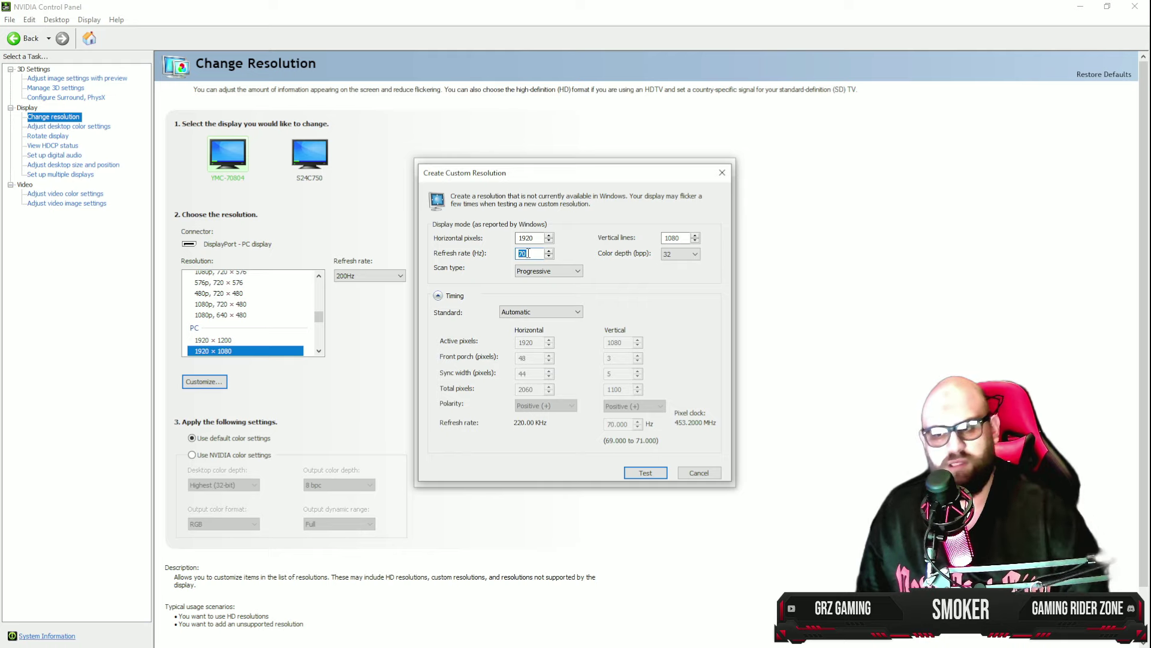
pyautogui.write('75')
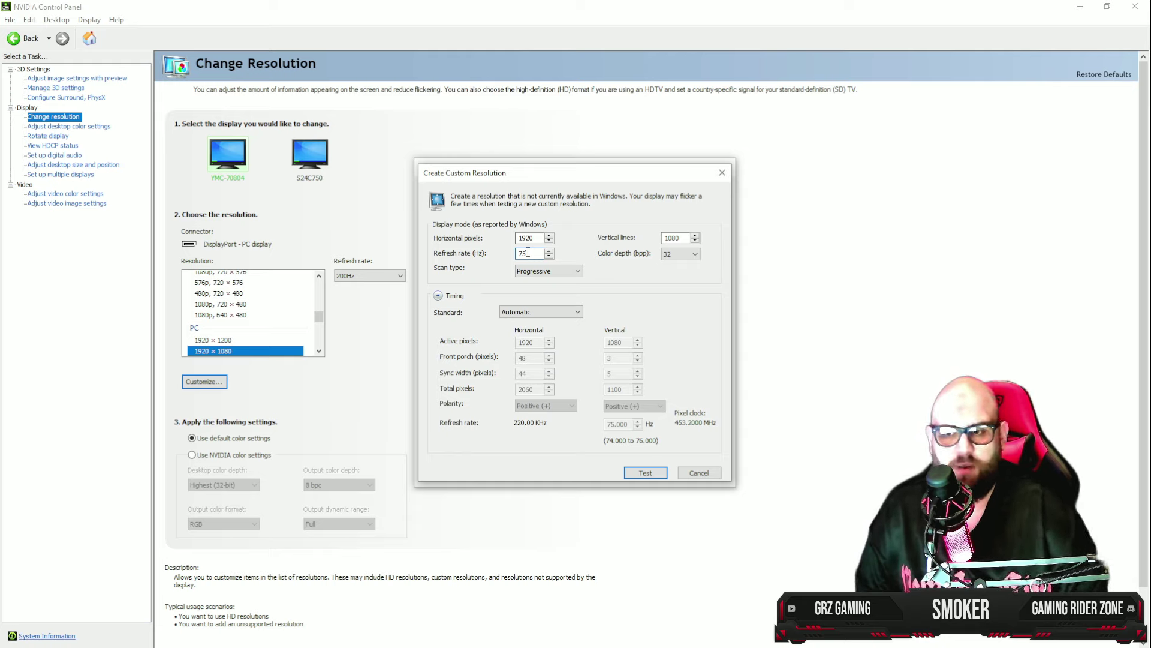
pyautogui.click(697, 471)
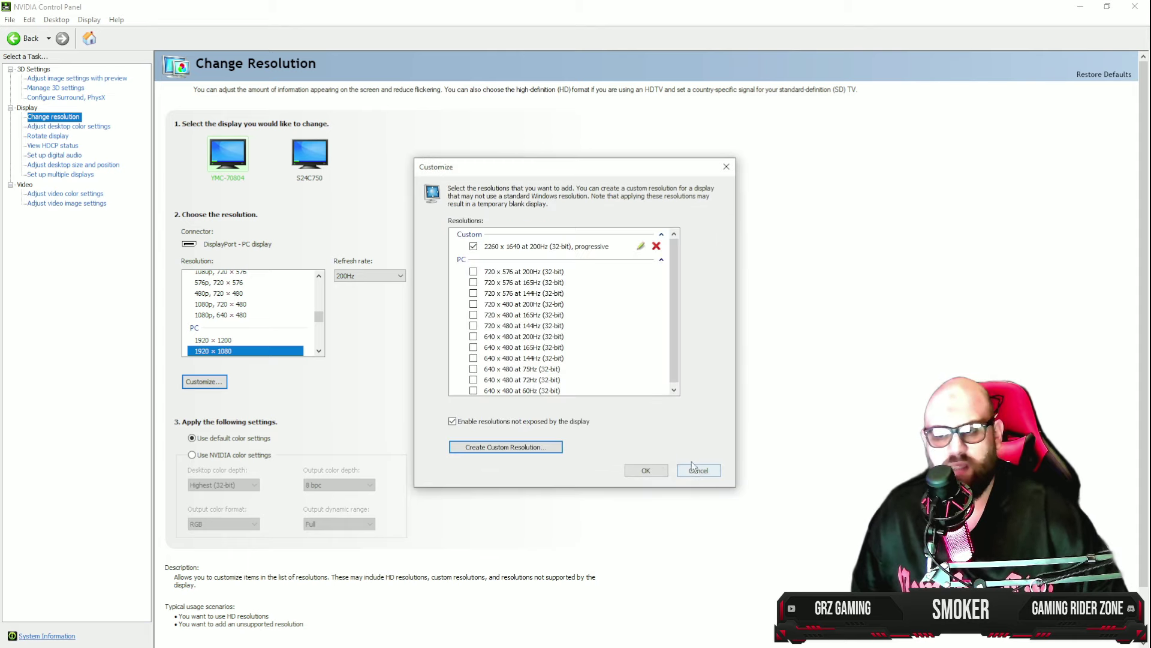
pyautogui.click(726, 167)
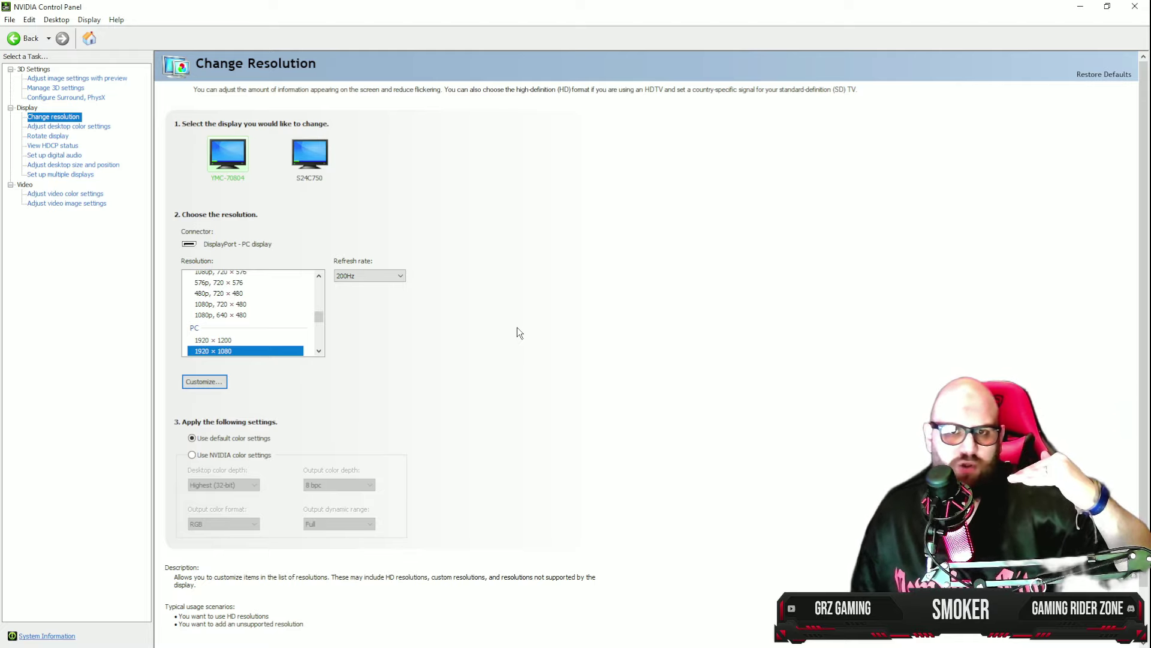
# - Open the desktop color settings for the YMC-70804 display
pyautogui.click(90, 127)
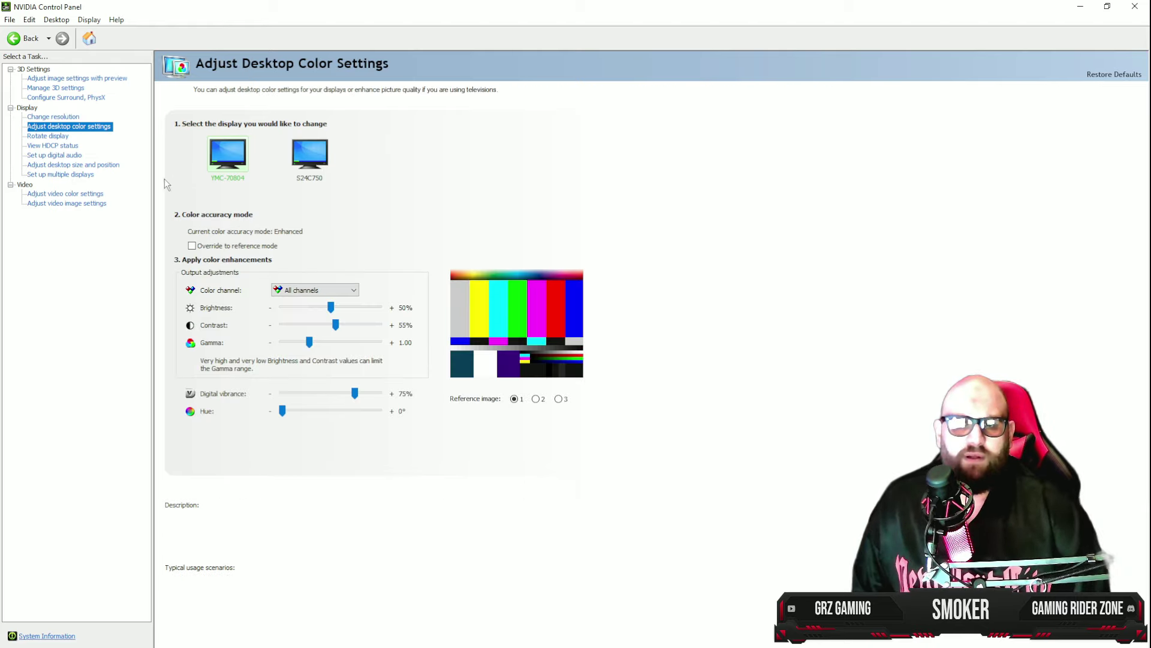